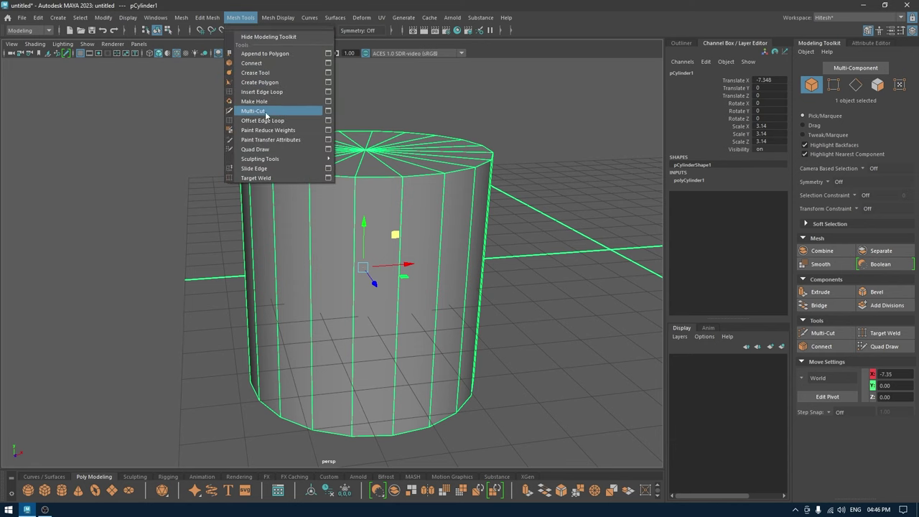
Activate the Multi-Cut tool on the cylinder and open its tool settings
left_click(280, 113)
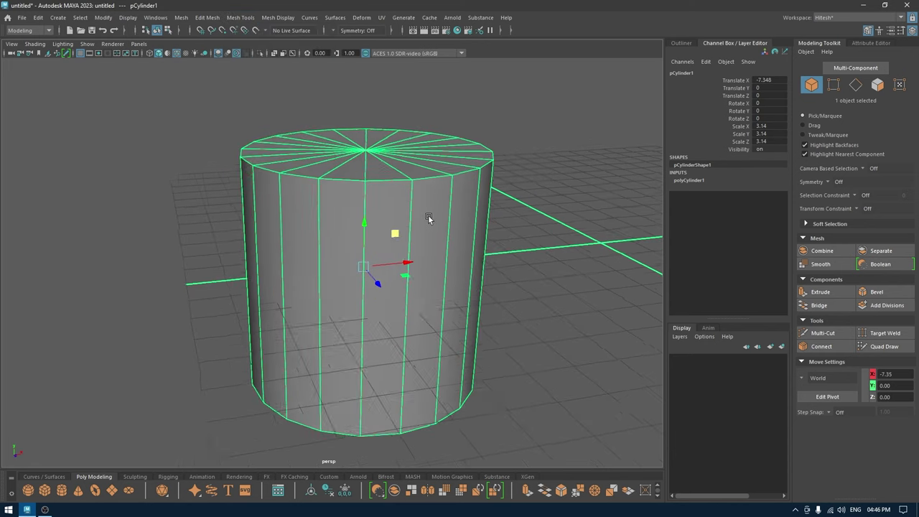
mouse_move(373, 219)
right_mouse_down("shift")
mouse_move(307, 223)
mouse_move(327, 221)
mouse_move(297, 199)
mouse_move(316, 230)
mouse_move(343, 221)
right_mouse_up("shift")
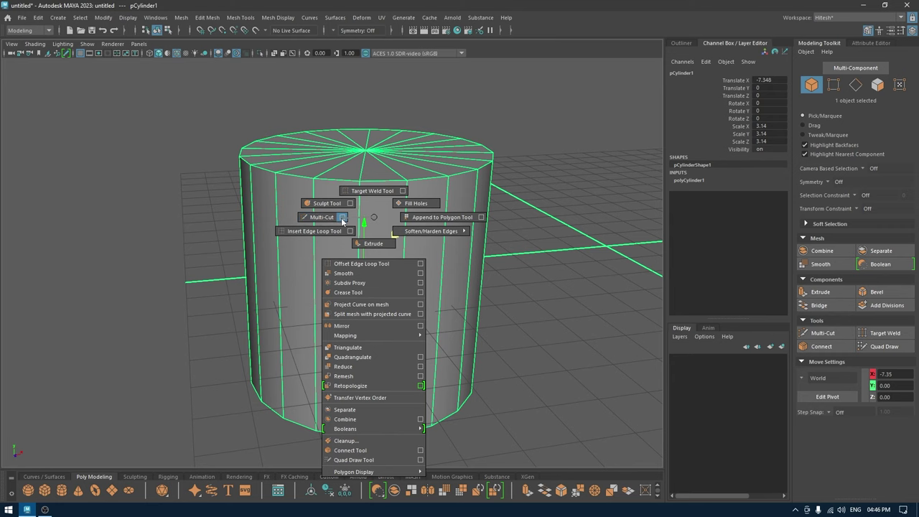
right_click_drag(342, 221, 342, 221, "shift")
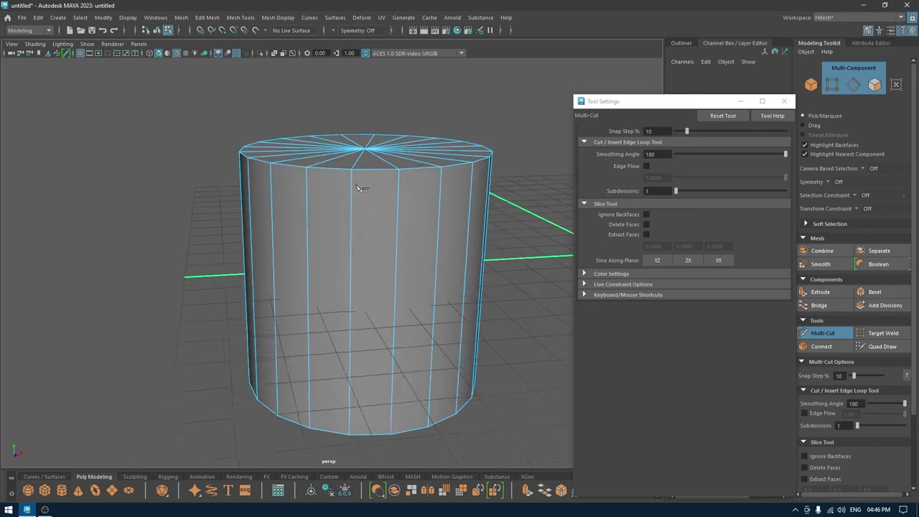
Place Multi-Cut points on successive vertical edges around the cylinder's side to trace the upper line of a band
left_click_drag(356, 185, 426, 194, "alt")
middle_click_drag(427, 194, 428, 181, "alt")
left_click_drag(428, 180, 464, 240, "alt")
right_click_drag(464, 240, 431, 208, "alt")
left_click_drag(431, 209, 426, 181, "alt")
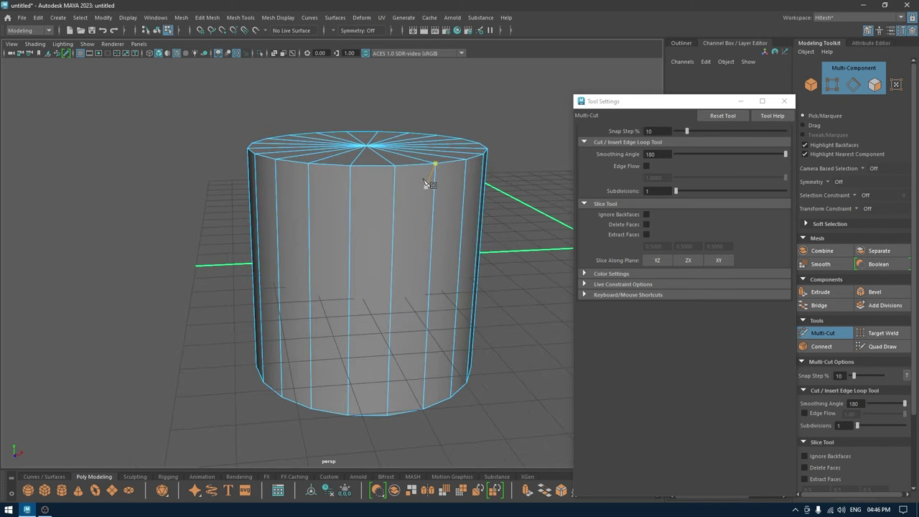
left_click_drag(429, 183, 371, 254, "alt")
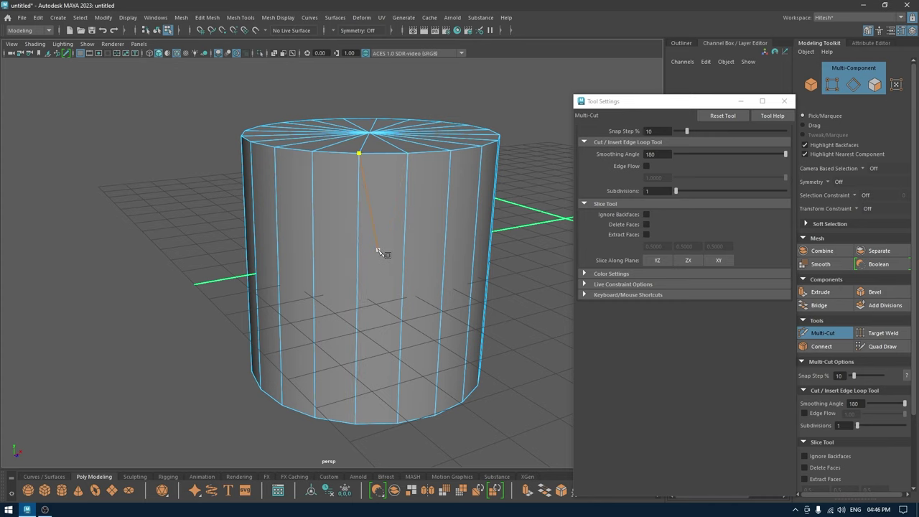
left_click(358, 246)
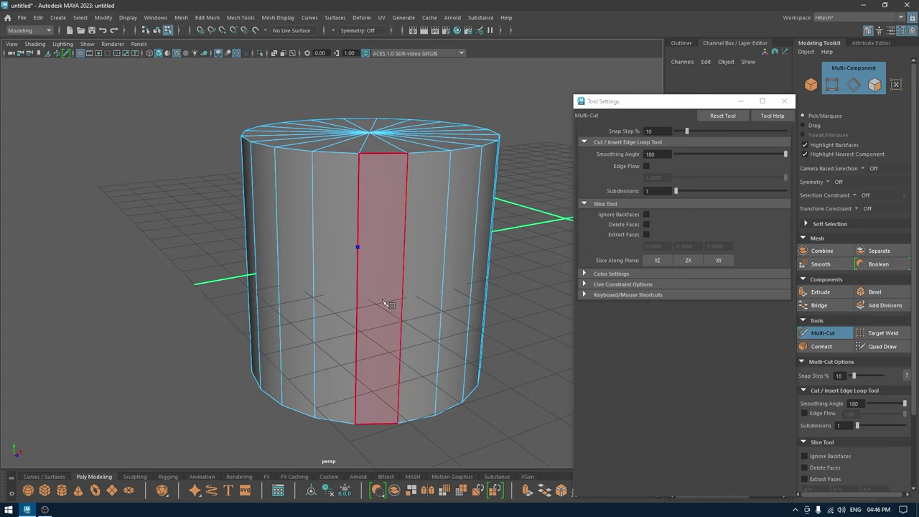
mouse_move(382, 302)
left_mouse_down("alt")
mouse_move(369, 269)
mouse_move(371, 301)
left_mouse_up("alt")
left_click(388, 248)
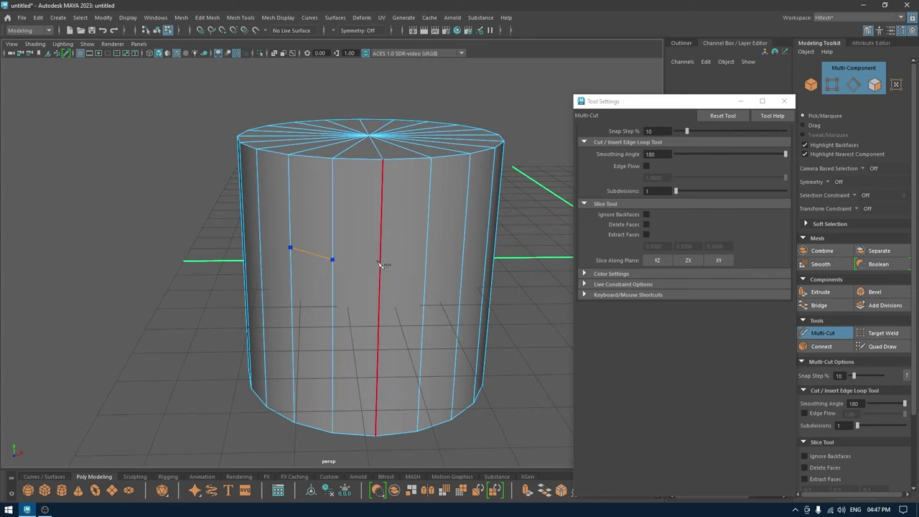
left_click(380, 263)
left_click_drag(380, 263, 381, 249, "alt")
left_click(403, 247)
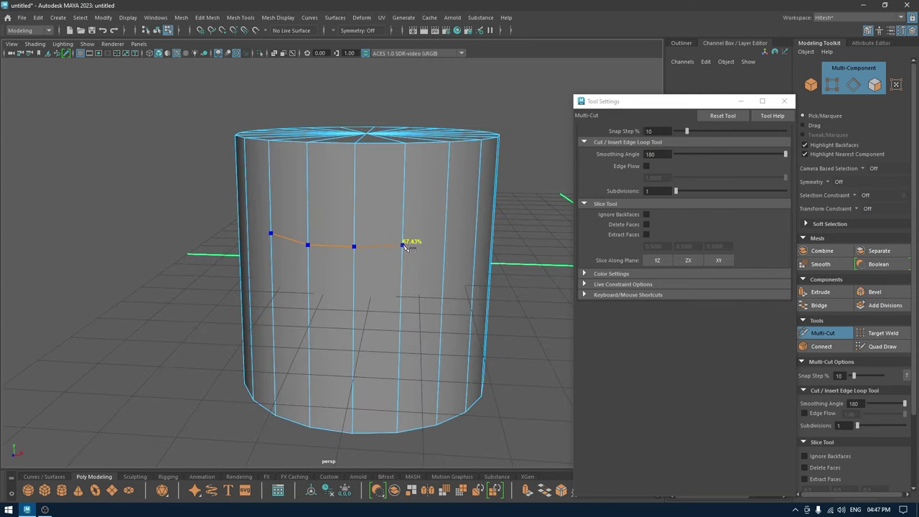
left_click_drag(430, 283, 409, 276, "alt")
left_click(388, 232)
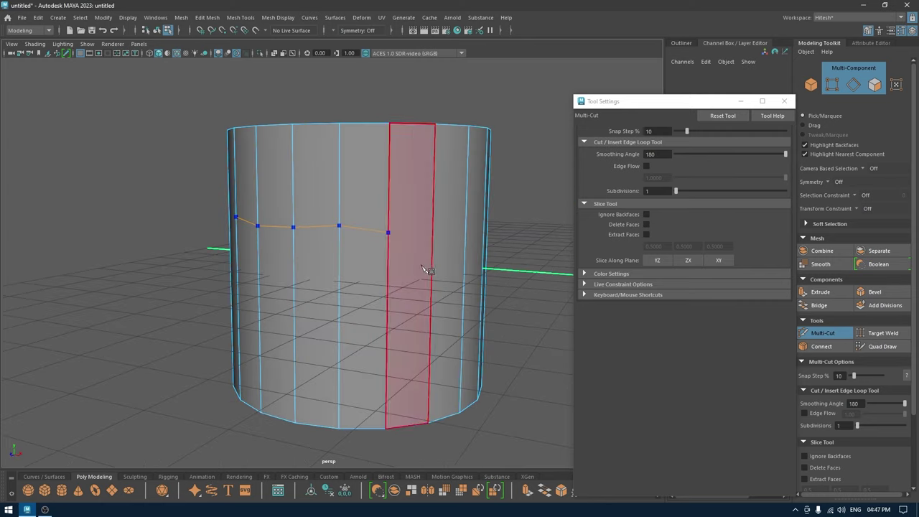
left_click(433, 255)
Continue the cut back along a lower line across the same vertical edges and close the outline at its first point
left_click_drag(421, 321, 431, 318, "alt")
left_click(450, 308)
left_click(410, 316)
mouse_move(384, 345)
left_mouse_down("alt")
mouse_move(386, 318)
mouse_move(376, 345)
left_mouse_up("alt")
left_click(379, 318)
left_click(331, 321)
left_click(375, 327)
left_click(330, 319)
left_click(291, 275)
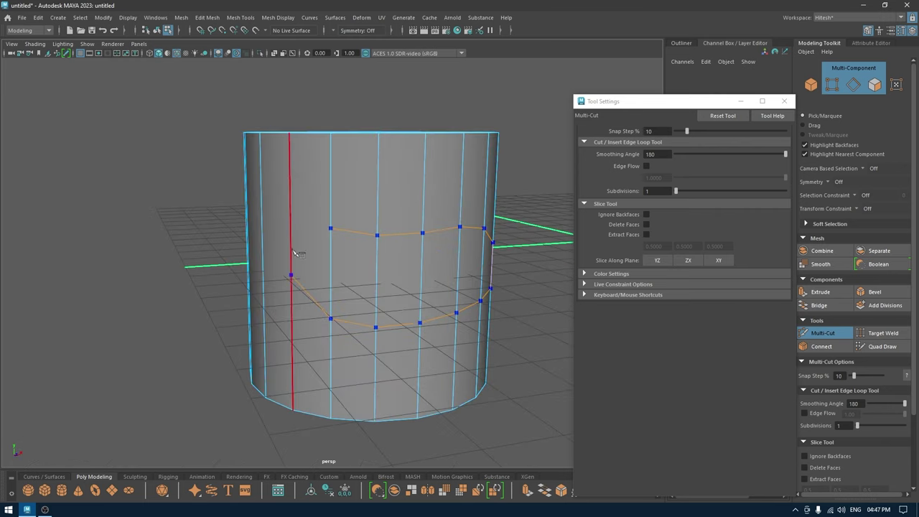
left_click(331, 229)
Apply the closed cut and select the six side faces inside it in face mode
left_click_drag(330, 228, 474, 177, "alt")
key("w")
right_click_drag(475, 177, 477, 215)
left_click_drag(489, 209, 498, 236, "alt")
left_click(441, 287)
left_click(267, 283, "shift")
left_click(248, 276, "shift")
left_click(307, 291, "shift")
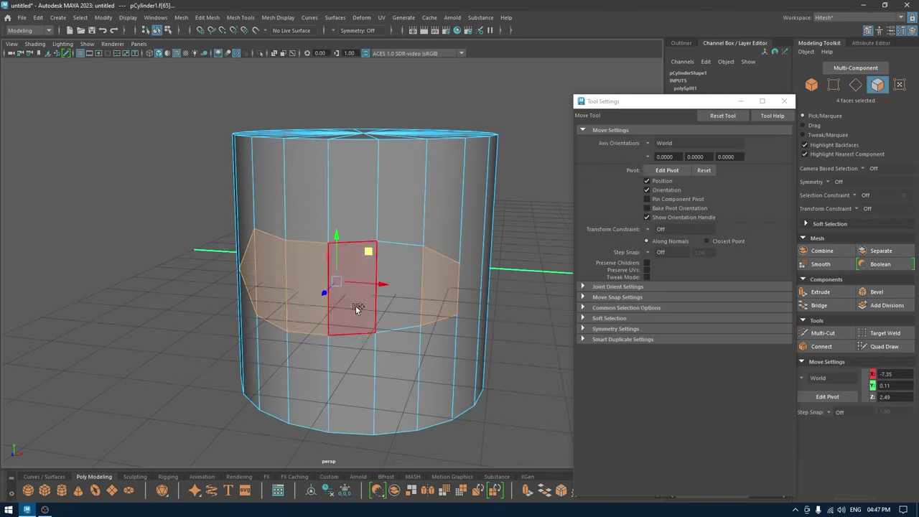
left_click(357, 307, "shift")
left_click(398, 284, "shift")
Undo the face selection and the closed cut on the cylinder's side
mouse_move(399, 276)
left_mouse_down("alt")
mouse_move(439, 295)
mouse_move(391, 284)
left_mouse_up("alt")
left_click_drag(391, 323, 295, 312, "alt")
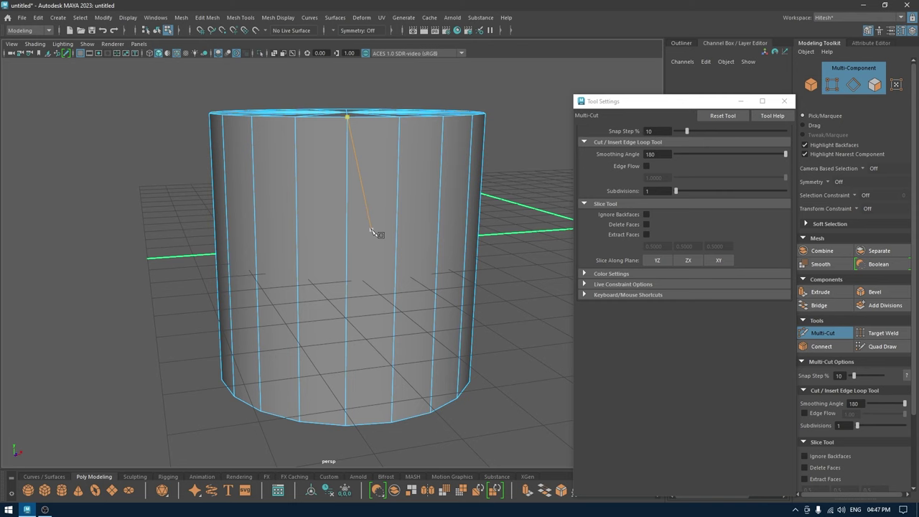
key("ctrl+z")
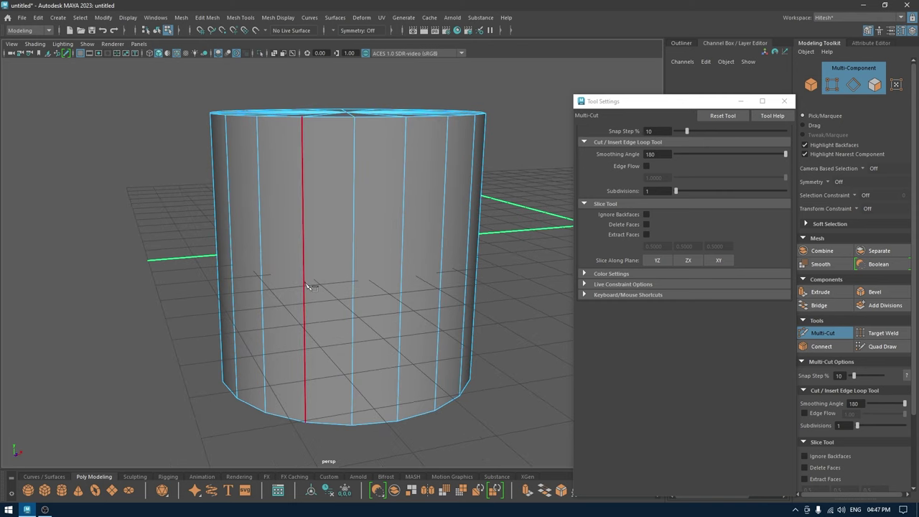
Cut a closed outline across two adjacent side faces with Multi-Cut, snapping its end to the first point, and apply it
mouse_move(304, 286)
left_mouse_down()
mouse_move(303, 242)
mouse_move(306, 270)
left_mouse_up()
left_click(354, 204)
mouse_move(354, 205)
left_mouse_down("alt")
mouse_move(384, 232)
mouse_move(374, 212)
mouse_move(351, 244)
mouse_move(338, 213)
mouse_move(350, 207)
mouse_move(345, 374)
mouse_move(366, 165)
mouse_move(368, 408)
mouse_move(361, 193)
left_mouse_up("alt")
left_click(344, 184)
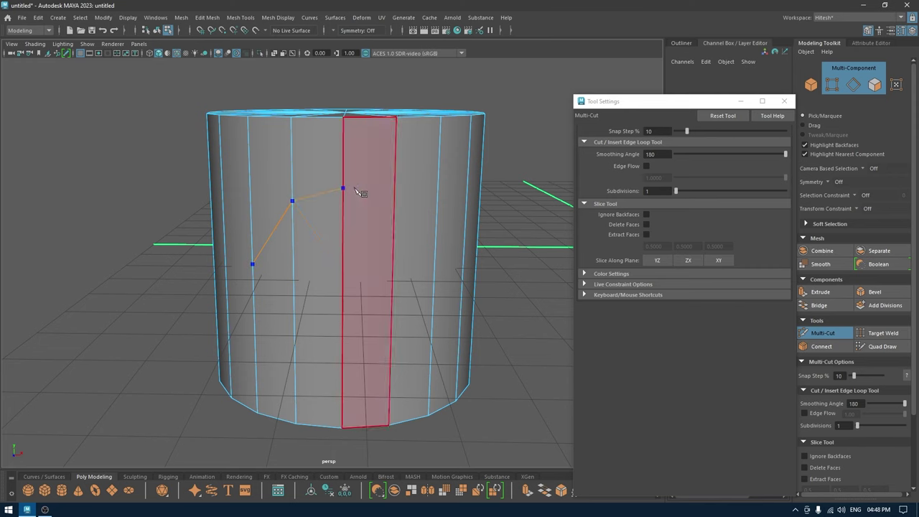
scroll(339, 320, "up", 2)
mouse_move(339, 320)
left_mouse_down("alt")
mouse_move(354, 323)
mouse_move(355, 295)
mouse_move(327, 308)
left_mouse_up("alt")
left_click(387, 290)
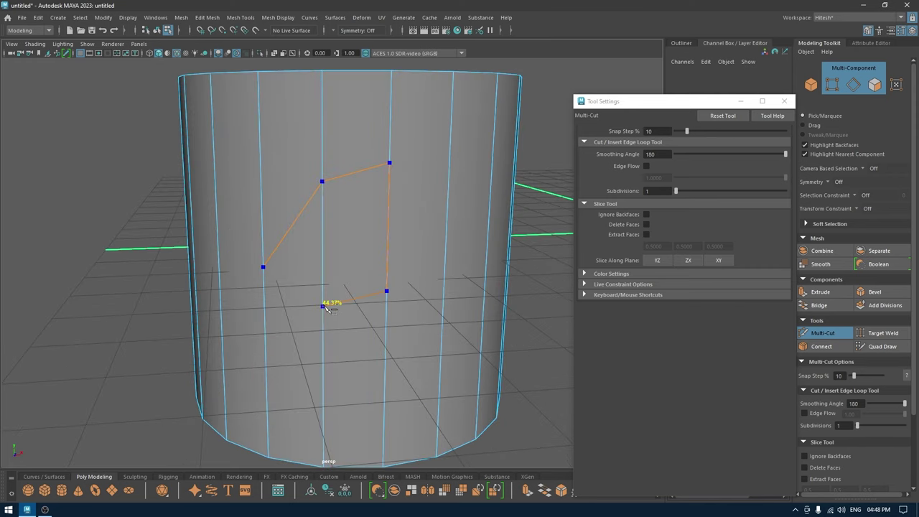
middle_click_drag(334, 299, 365, 276, "alt")
scroll(365, 276, "up", 2)
left_click_drag(272, 259, 336, 239, "alt")
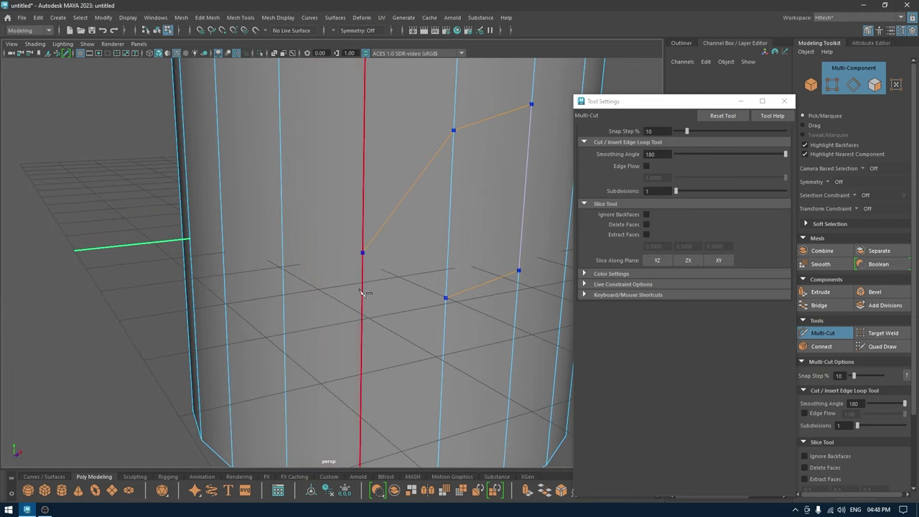
left_click(361, 416)
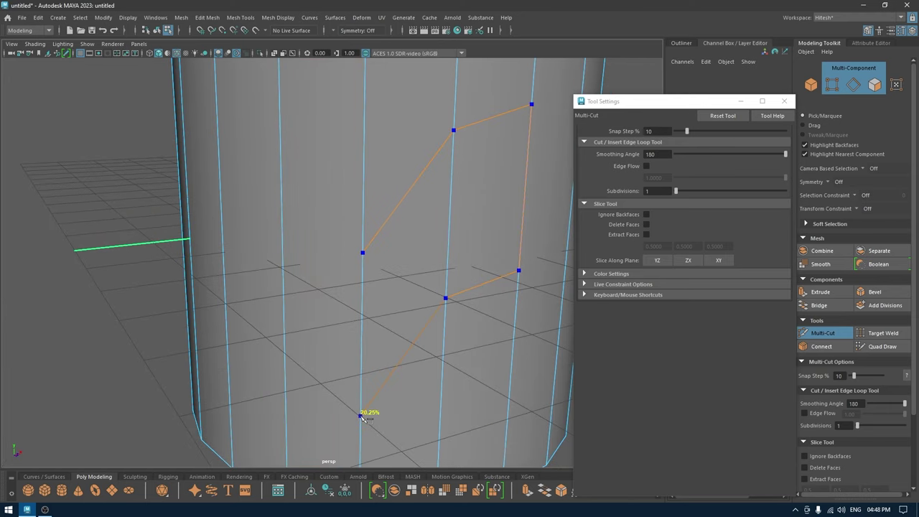
left_click_drag(362, 416, 390, 256)
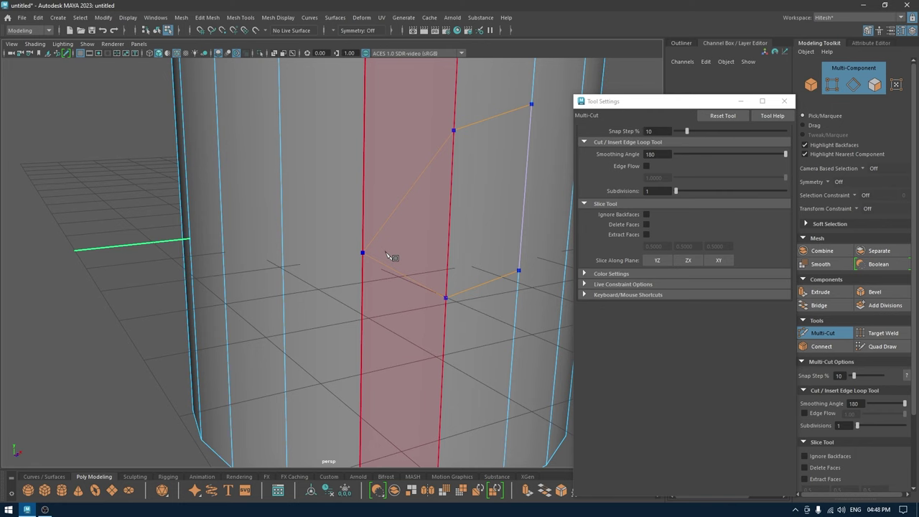
right_click(385, 253)
Select the edges of the newly cut outline on the cylinder's side and delete them
left_click_drag(385, 252, 359, 257, "alt")
right_click_drag(359, 257, 344, 210, "alt")
key("w")
left_click(367, 146)
left_click(316, 193, "shift")
left_click(324, 263, "shift")
left_click(395, 283, "shift")
right_click_drag(418, 252, 349, 273, "shift")
left_click_drag(476, 218, 443, 217, "alt")
key("F9")
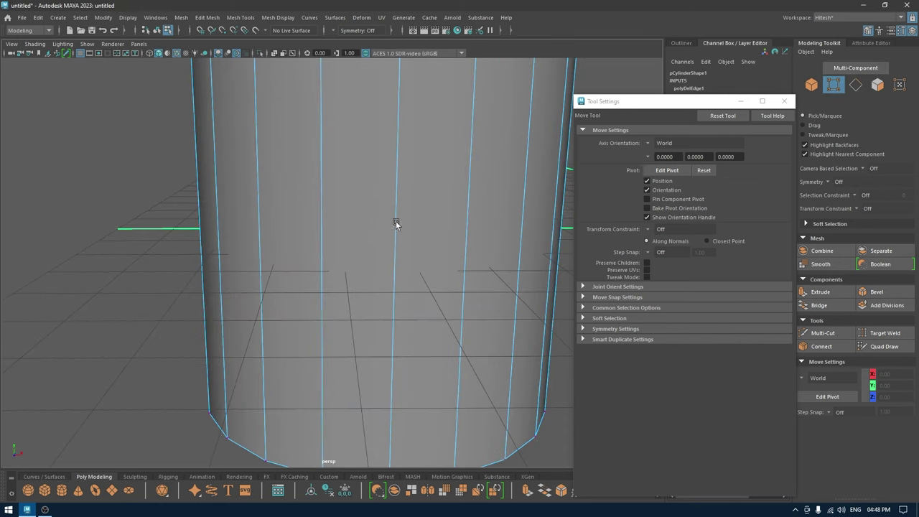
Return to object mode, restart Multi-Cut on the cylinder and frame it in the front view
scroll(435, 270, "down", 3)
right_click_drag(413, 213, 462, 185)
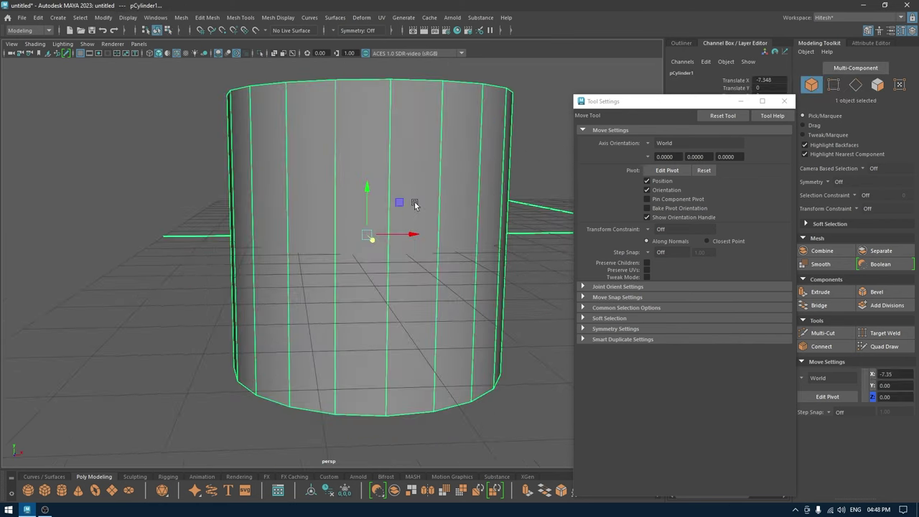
right_click_drag(349, 205, 319, 208, "shift")
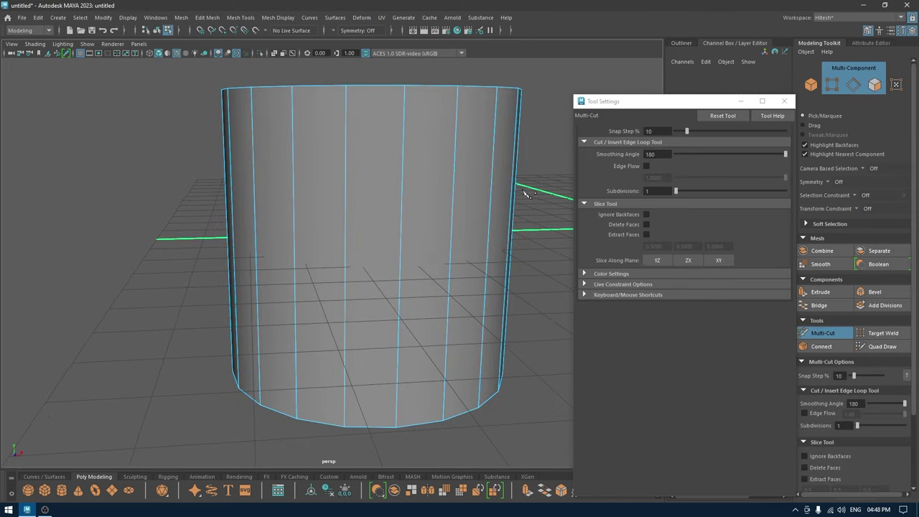
left_click_drag(486, 194, 485, 215, "alt")
key("space")
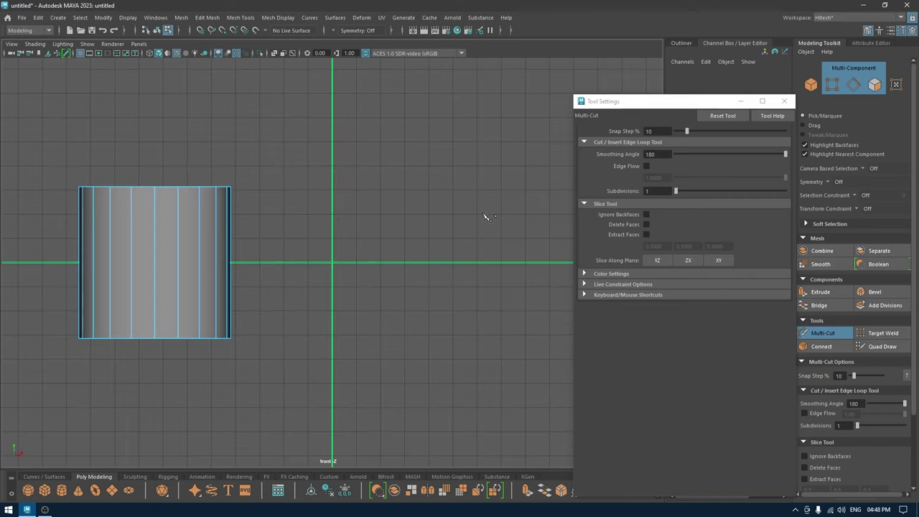
key("f")
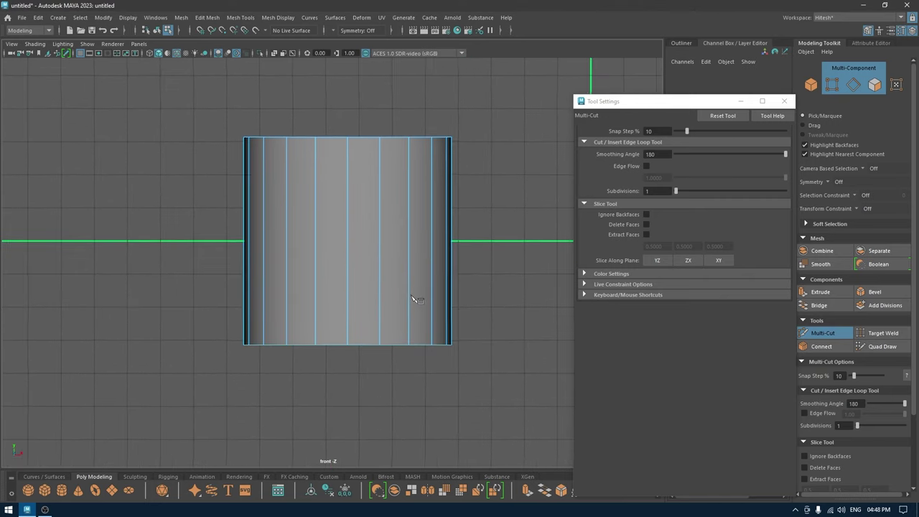
scroll(405, 305, "up", 1)
middle_click_drag(400, 309, 393, 341, "alt")
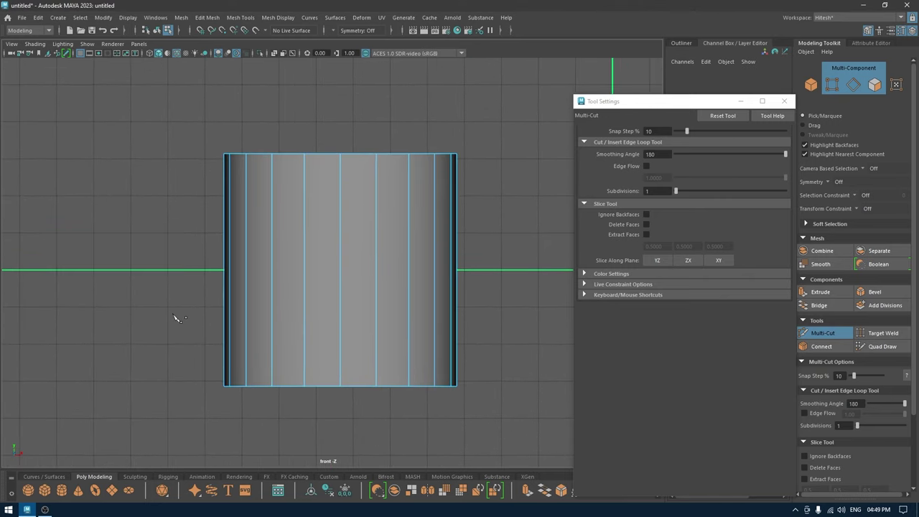
Slice through the cylinder with a horizontal line near its base, a rising diagonal and another slanted line
left_click_drag(150, 348, 497, 349)
left_click_drag(168, 359, 229, 337)
left_click_drag(445, 250, 448, 250)
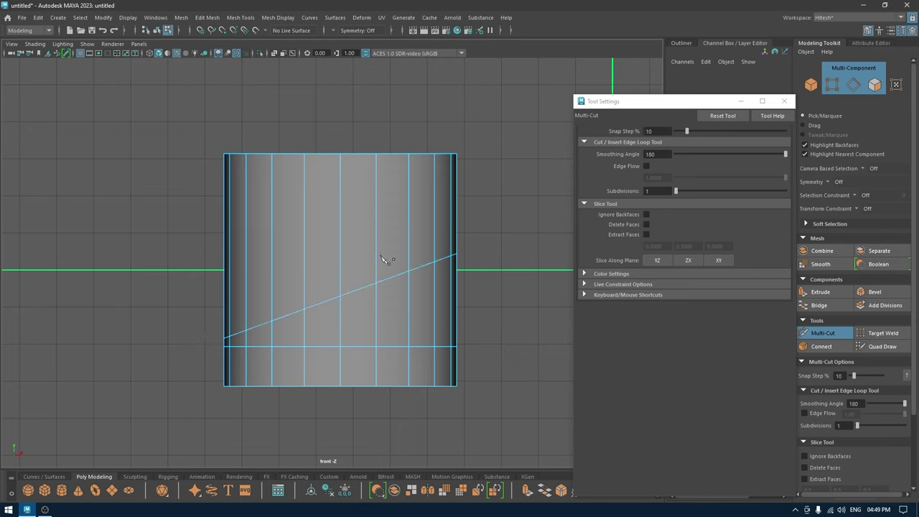
left_click_drag(159, 197, 538, 247)
Undo the slices made through the cylinder
key("ctrl+z")
key("ctrl+z")
key("ctrl+z")
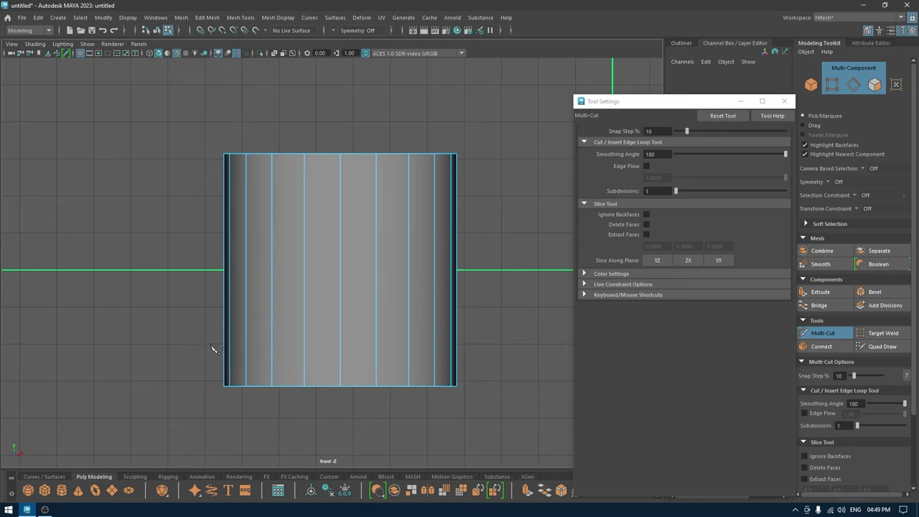
Try an angle-snapped slice line from beside the cylinder's lower part, swinging it between horizontal and upward slopes
left_click_drag(144, 346, 533, 341)
left_click_drag(539, 328, 531, 286)
left_click_drag(521, 255, 523, 327)
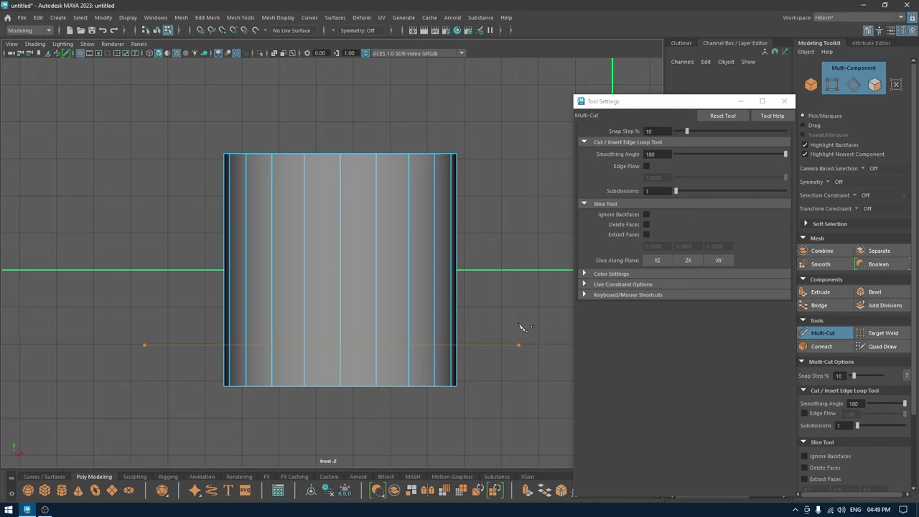
left_click_drag(524, 318, 524, 315)
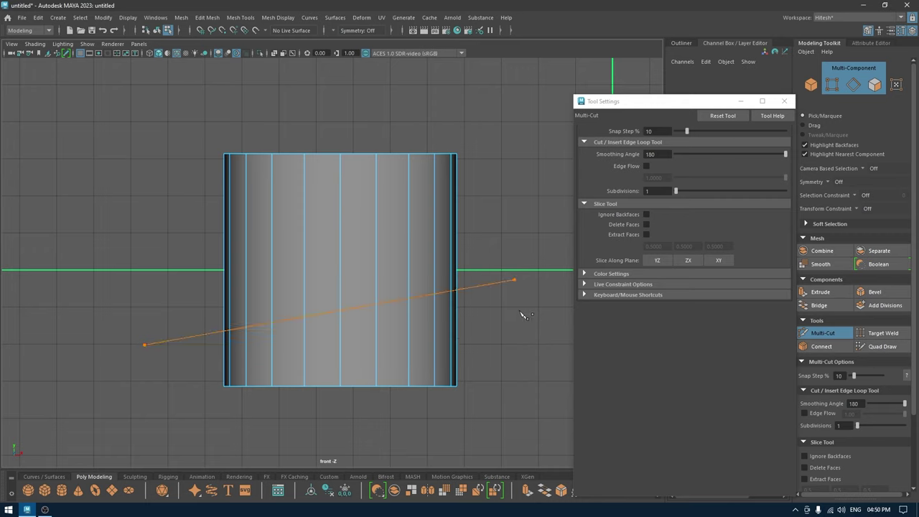
left_click_drag(511, 267, 507, 242)
left_click_drag(491, 203, 512, 335)
Set the Multi-Cut Snap Step to 45%
left_click(665, 132)
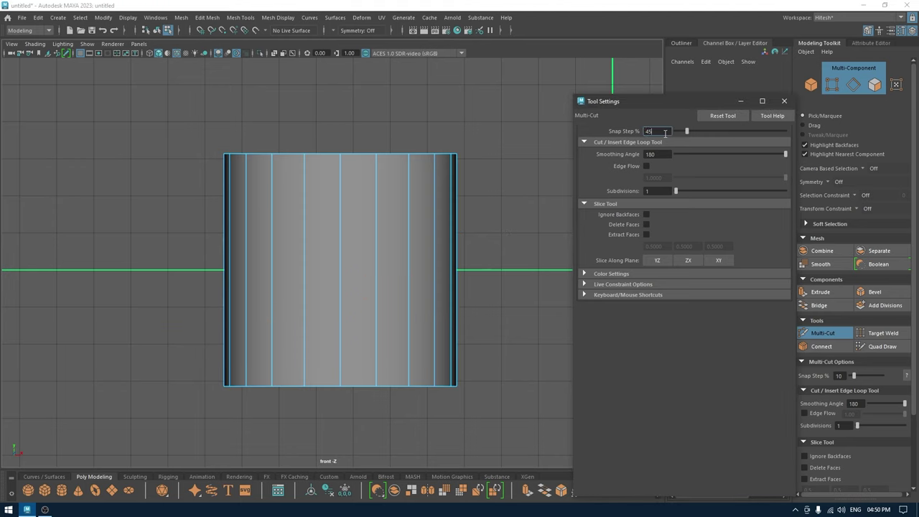
type("45")
key("Return")
scroll(485, 268, "up", 1)
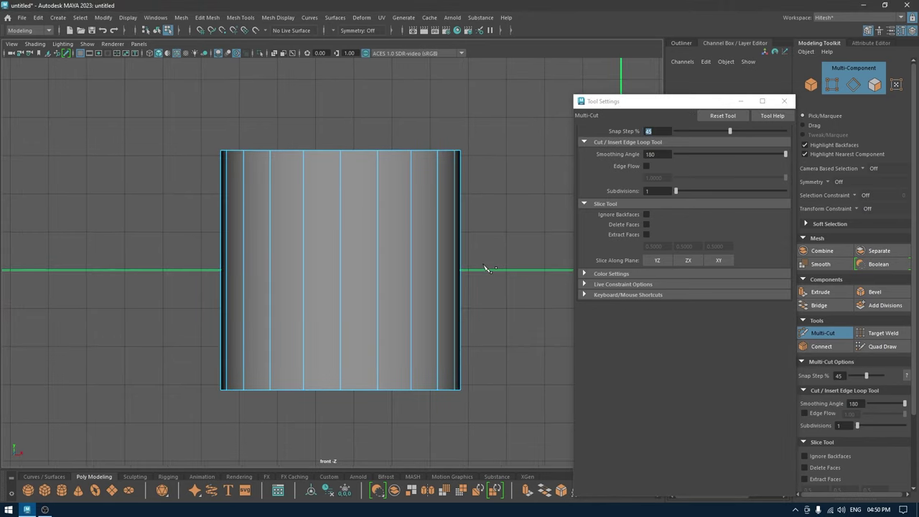
Slice the cylinder with a straight horizontal line near its base
left_click(165, 346)
left_click_drag(531, 364, 531, 364)
scroll(528, 280, "up", 5)
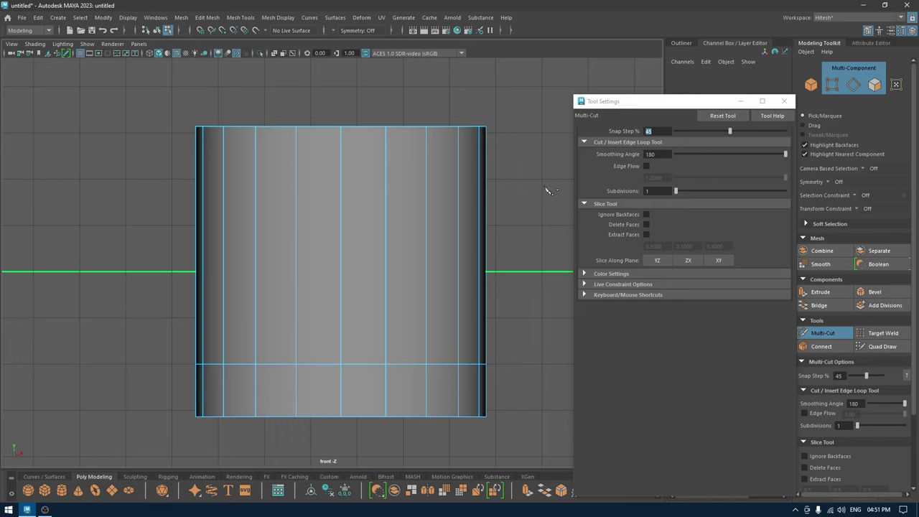
Cut a closed outline across the cylinder's front faces in the front view and return to object selection
scroll(404, 198, "up", 1)
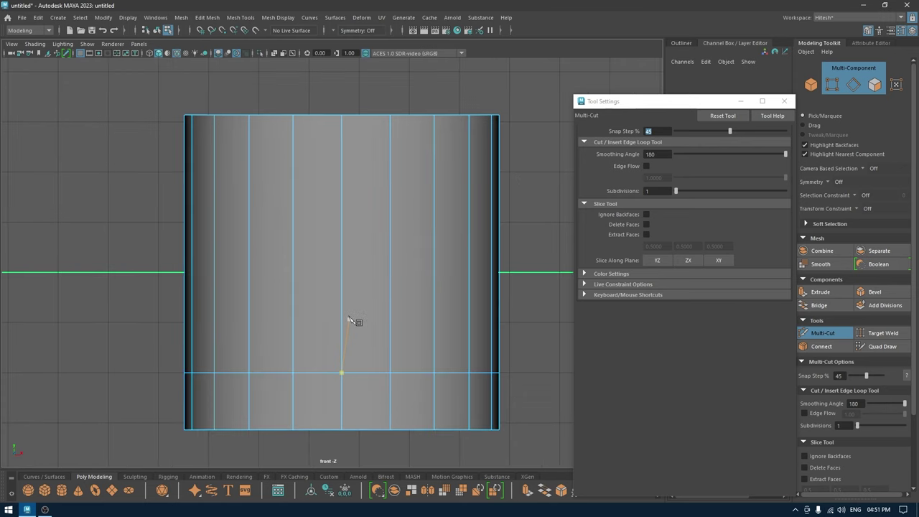
middle_click_drag(327, 267, 315, 265, "alt")
left_click(328, 184)
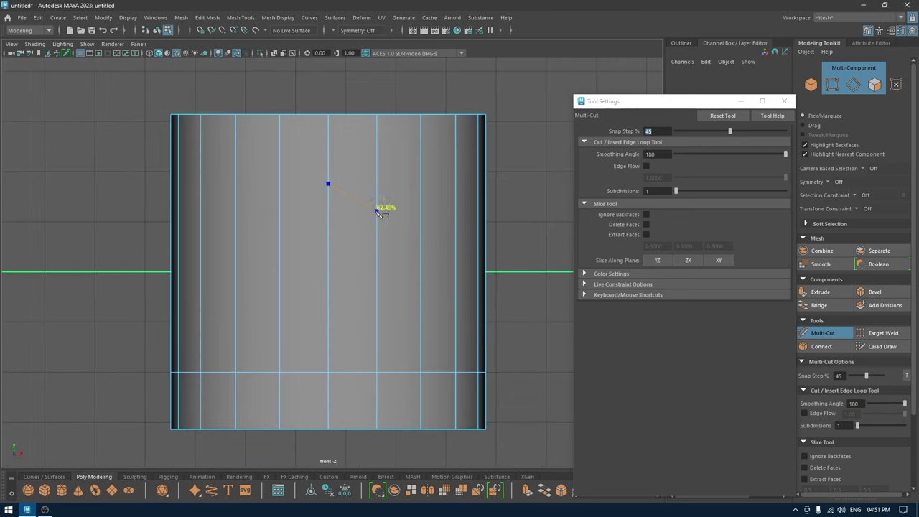
left_click(376, 210)
left_click(420, 243)
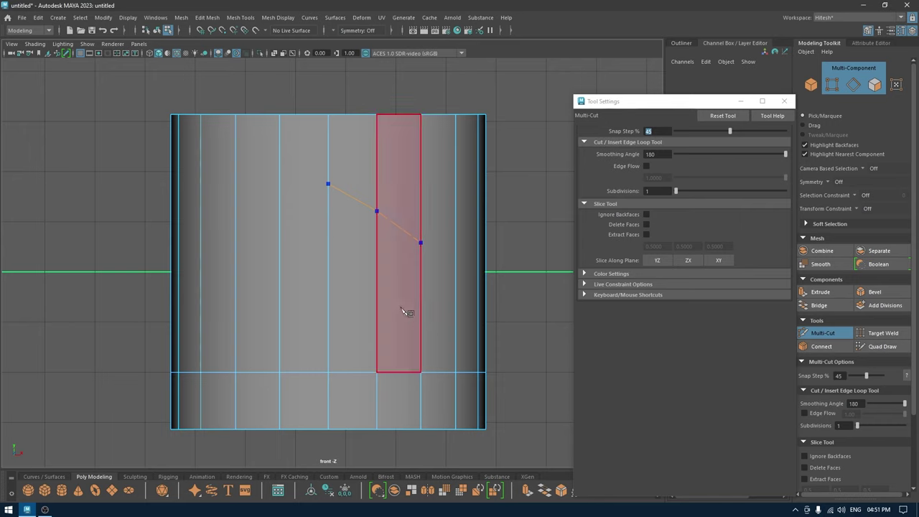
left_click(455, 273)
left_click(420, 308)
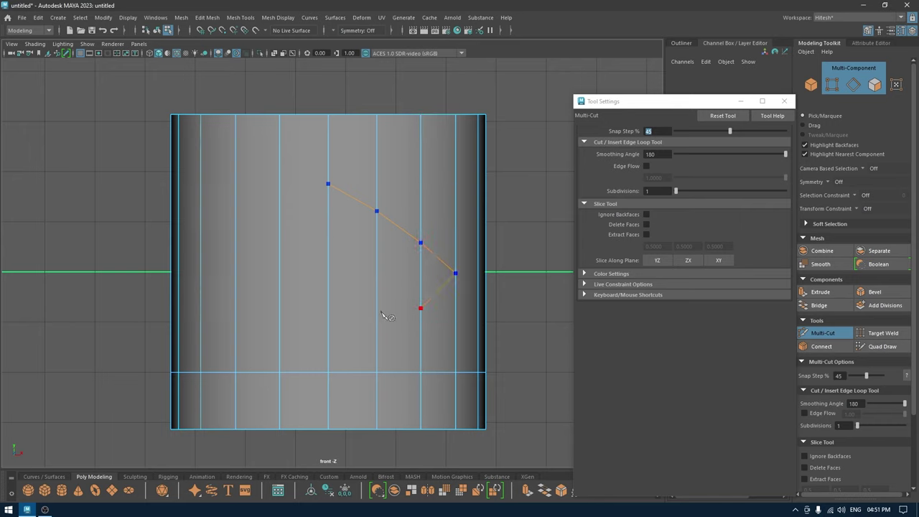
left_click(375, 315)
left_click(328, 321)
left_click(280, 299)
left_click(235, 234)
key("w")
right_click_drag(331, 187, 334, 149)
Examine the shading around the closed cut outline in the perspective view, with the cylinder both deselected and selected
key("space")
key("space")
left_click_drag(448, 153, 372, 223, "alt")
right_click_drag(372, 223, 444, 197)
left_click(445, 197)
mouse_move(445, 197)
left_mouse_down("alt")
mouse_move(432, 245)
mouse_move(434, 227)
mouse_move(390, 222)
mouse_move(486, 218)
mouse_move(371, 222)
mouse_move(398, 198)
mouse_move(383, 260)
mouse_move(351, 265)
mouse_move(255, 187)
left_mouse_up("alt")
left_click(175, 52)
left_click(384, 260)
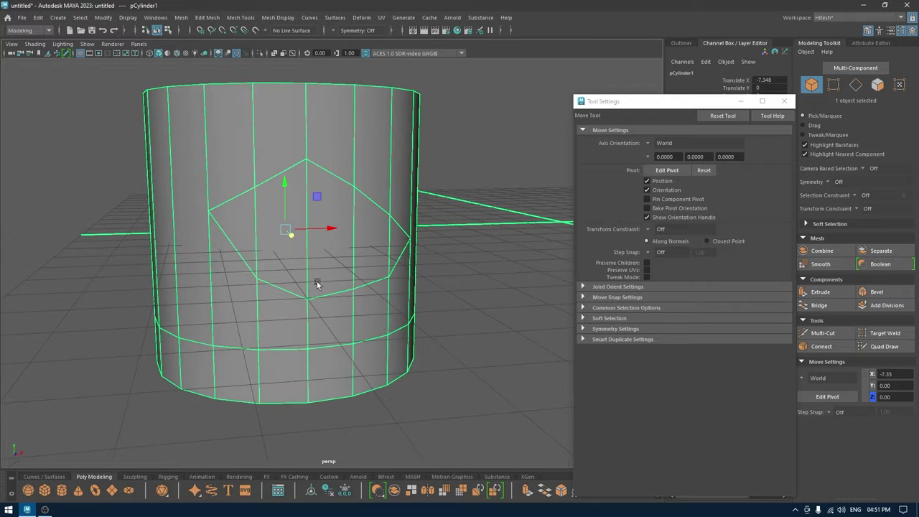
left_click_drag(317, 281, 475, 233, "alt")
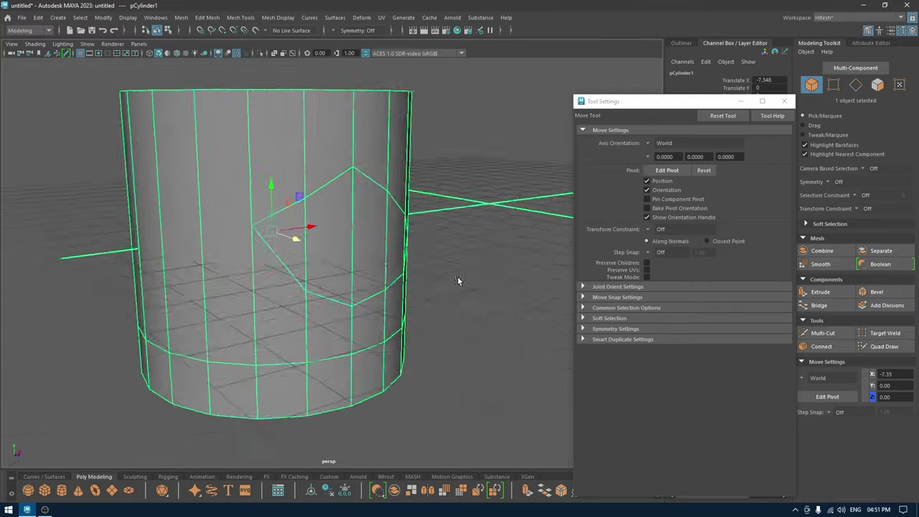
left_click_drag(458, 280, 437, 256, "alt")
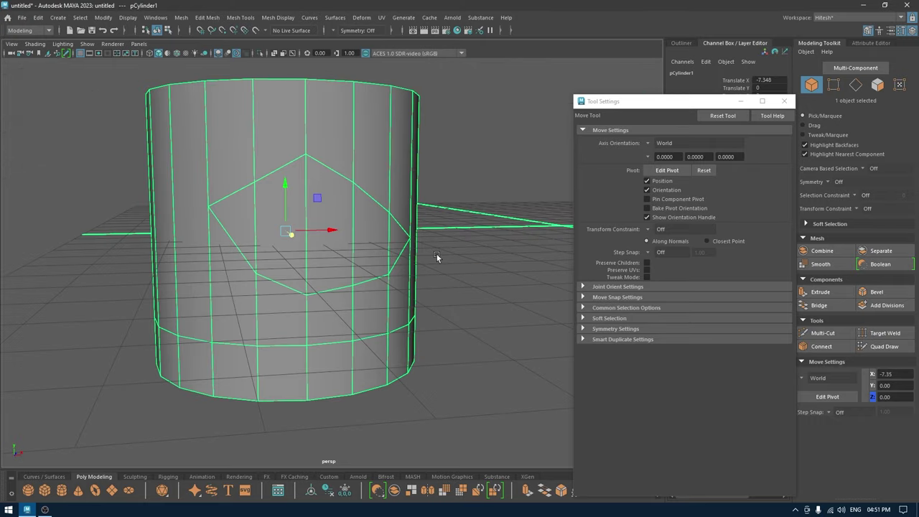
Cut a second closed outline on another side of the cylinder using Multi-Cut with a Smoothing Angle of 0
right_click(330, 223, "shift")
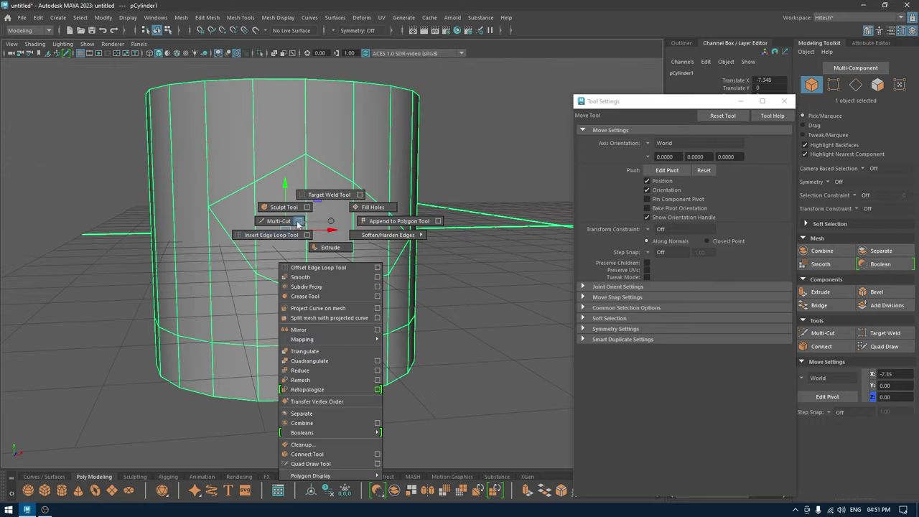
left_click(299, 222)
left_click_drag(568, 216, 282, 205, "alt")
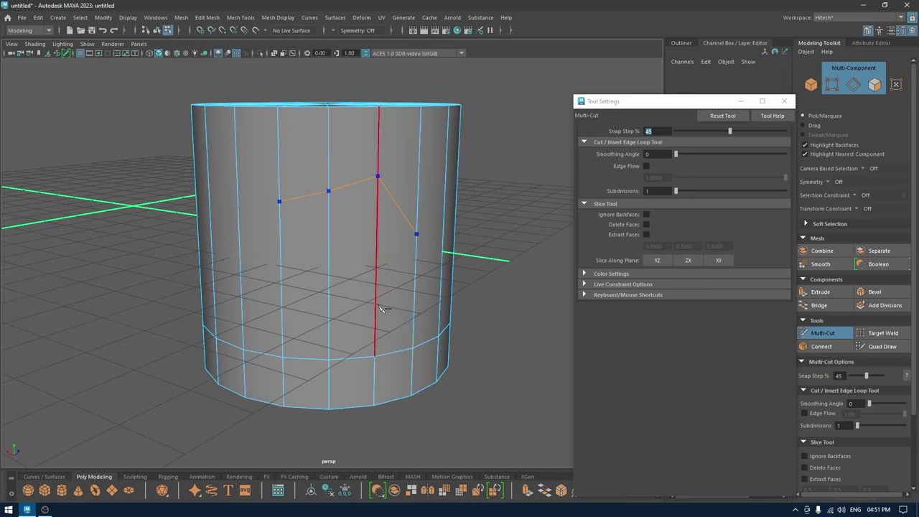
left_click(329, 244)
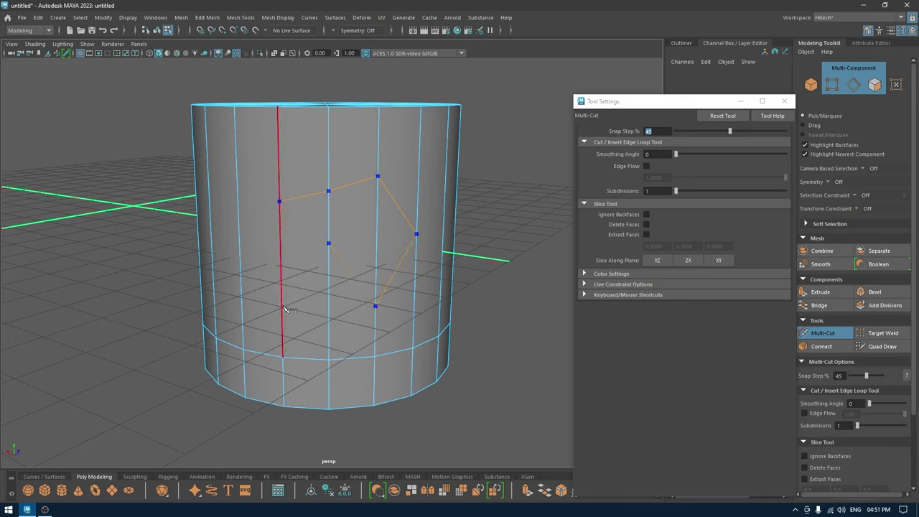
left_click(280, 202)
key("w")
right_click_drag(281, 202, 329, 166)
left_click(477, 214)
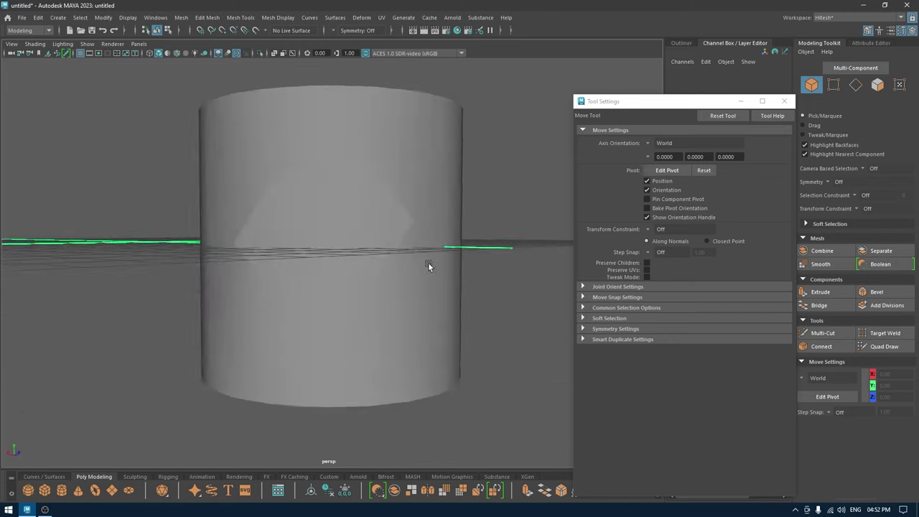
left_click(348, 268)
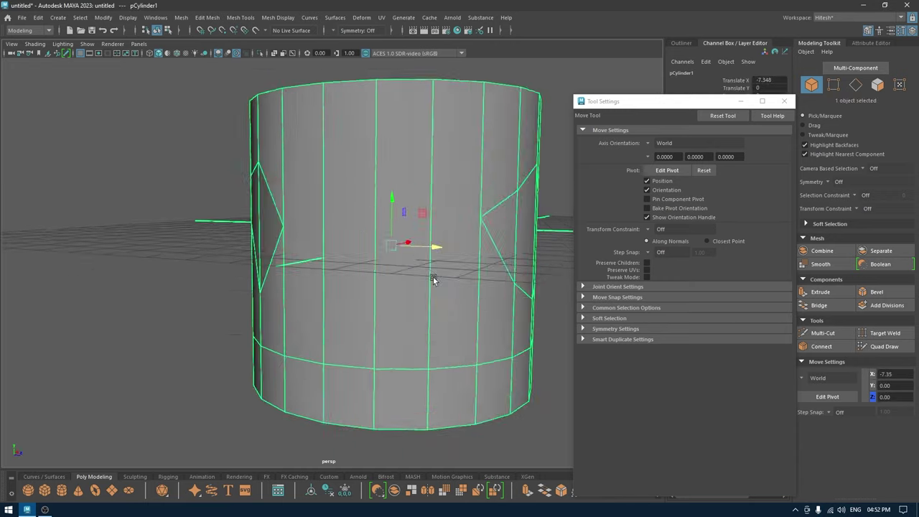
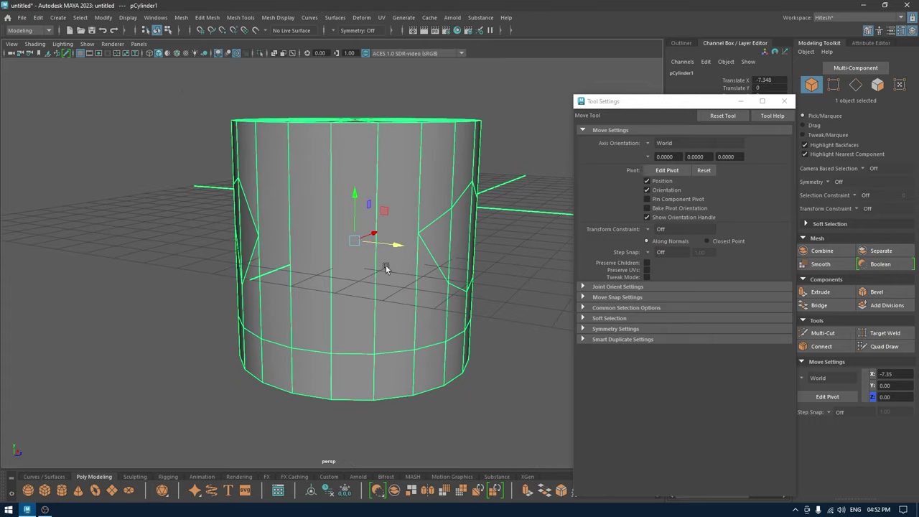
Insert an edge loop around the middle of the new cylinder with Multi-Cut and select the whole loop
right_click_drag(386, 238, 355, 244, "shift")
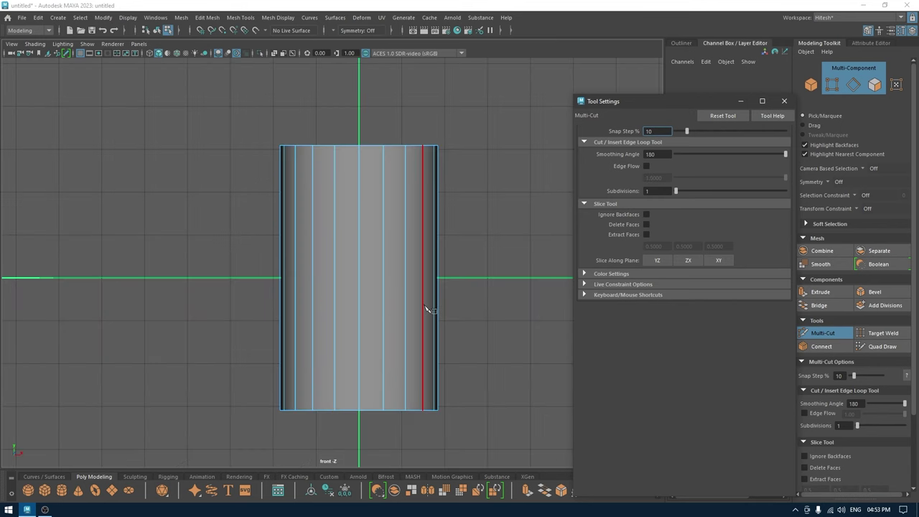
key("ctrl")
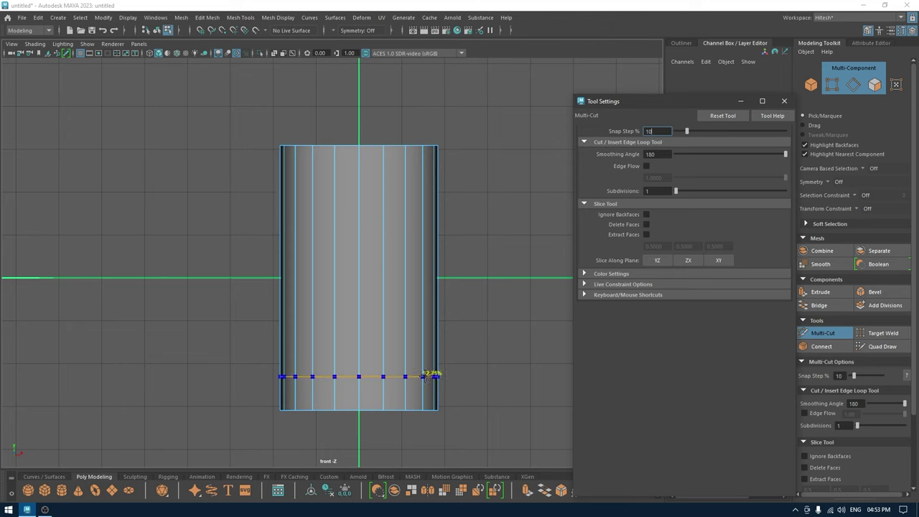
left_click(389, 277, "ctrl")
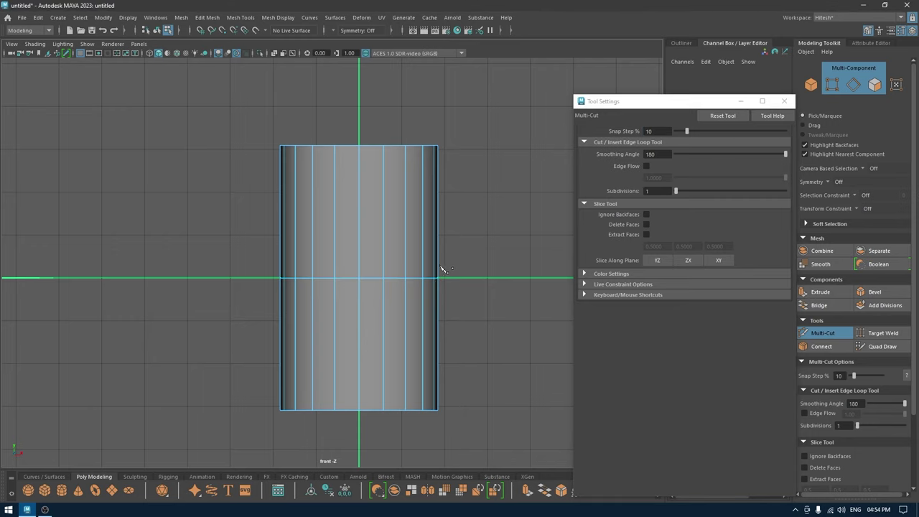
key("w")
right_click_drag(380, 230, 381, 202)
double_click(373, 278)
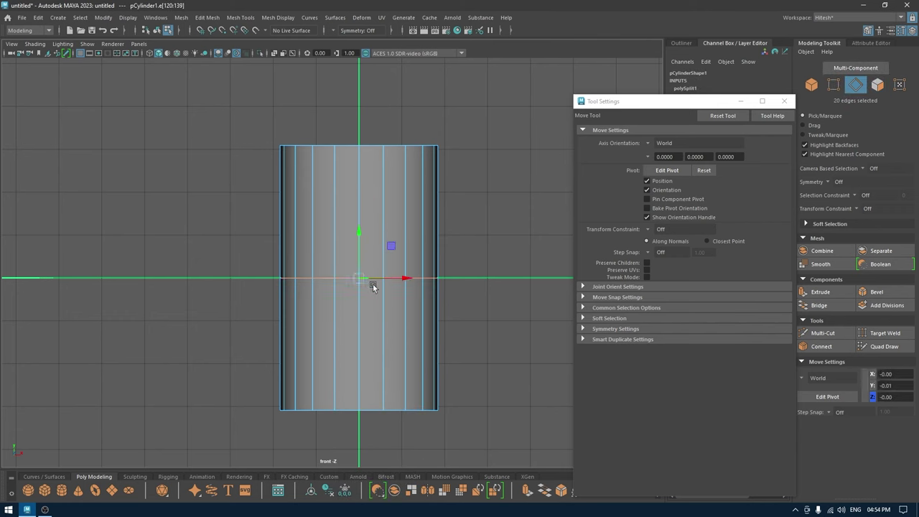
Scale the middle edge loop outward uniformly to give the cylinder a wide bulge
key("r")
left_click_drag(359, 281, 433, 295)
key("w")
Activate the Multi-Cut tool and enable its Edge Flow option
mouse_move(397, 229)
right_mouse_down()
mouse_move(433, 253)
mouse_move(396, 242)
right_mouse_up()
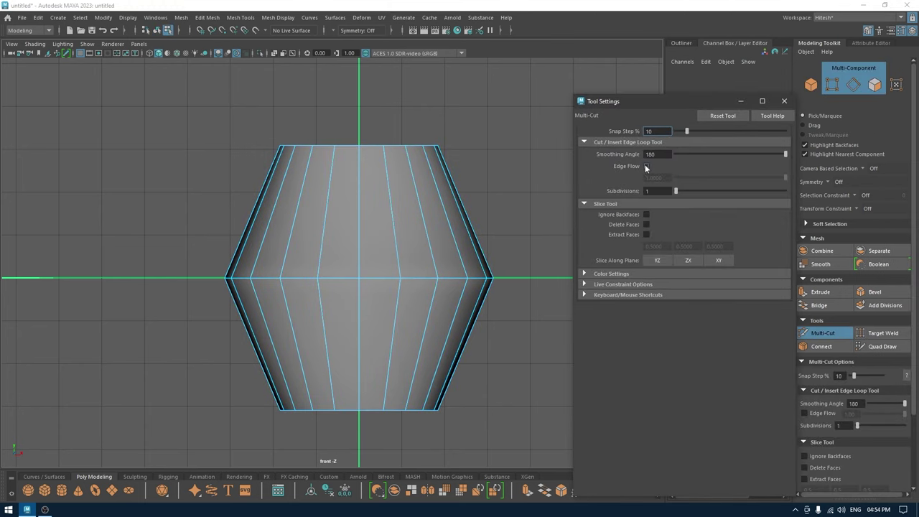
left_click(646, 166)
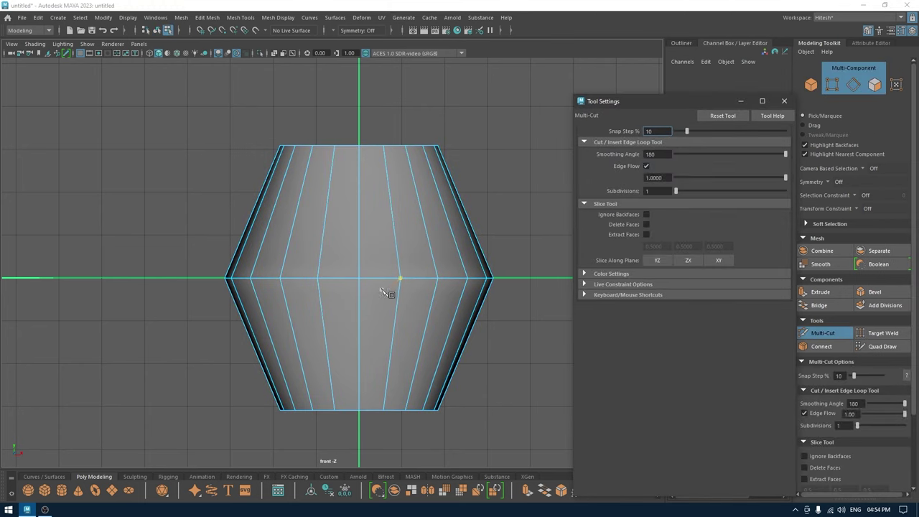
Insert six Edge Flow loops around the bulged cylinder, three above and three below the middle loop
left_click(454, 219)
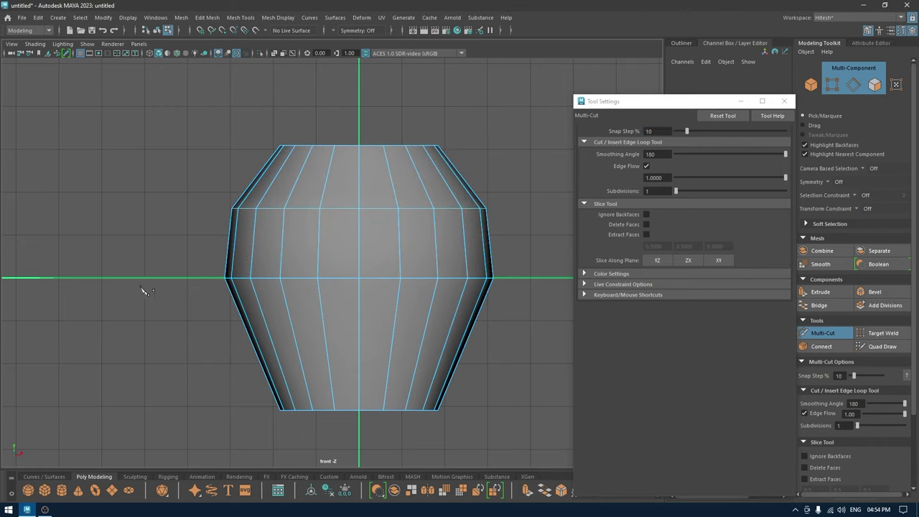
left_click(410, 340, "ctrl")
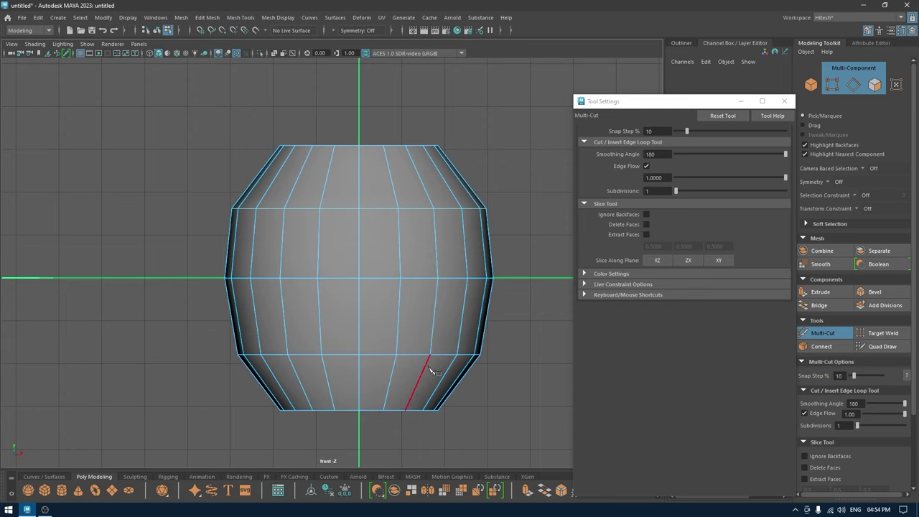
left_click(492, 315, "ctrl")
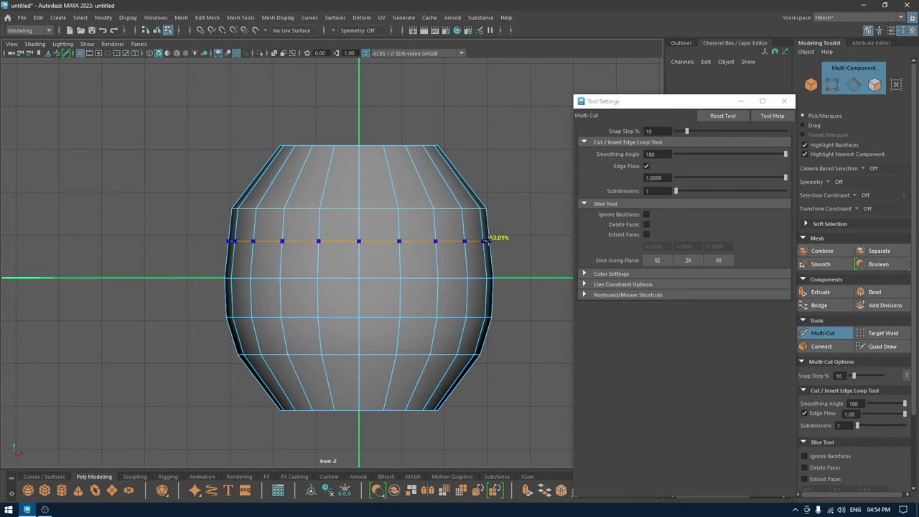
left_click(486, 241, "ctrl")
left_click(466, 172, "ctrl")
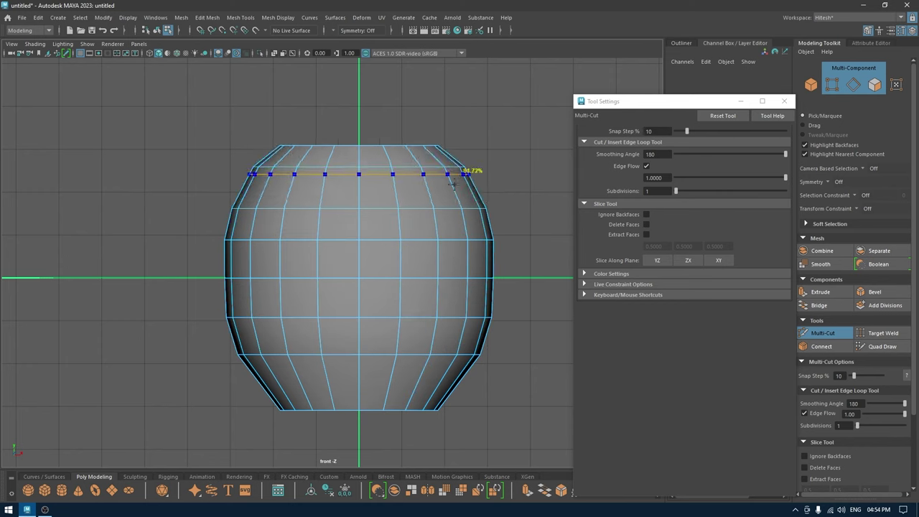
left_click(457, 380, "ctrl")
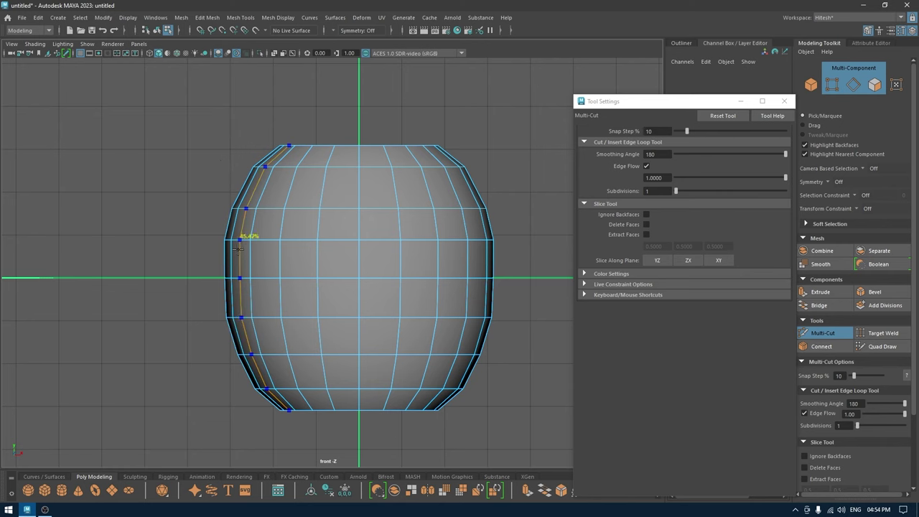
key("w")
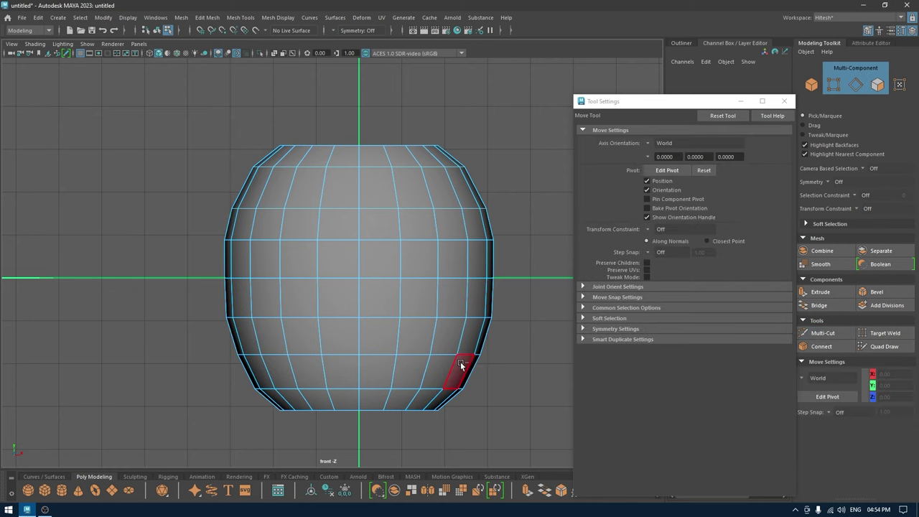
Undo the added Edge Flow loops and the outward scaling of the middle loop
key("ctrl+z")
key("ctrl+z")
key("ctrl+z")
key("ctrl+z")
key("ctrl+z")
key("ctrl+z")
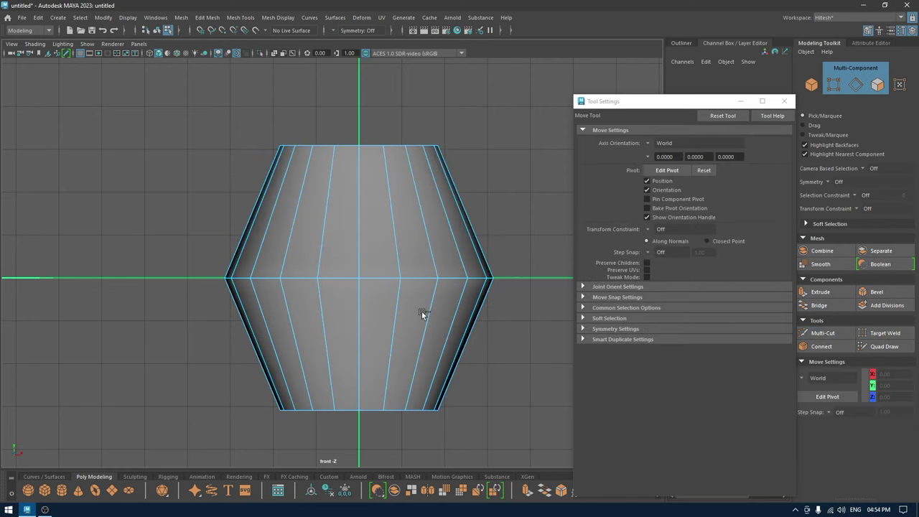
key("ctrl+z")
key("ctrl+z")
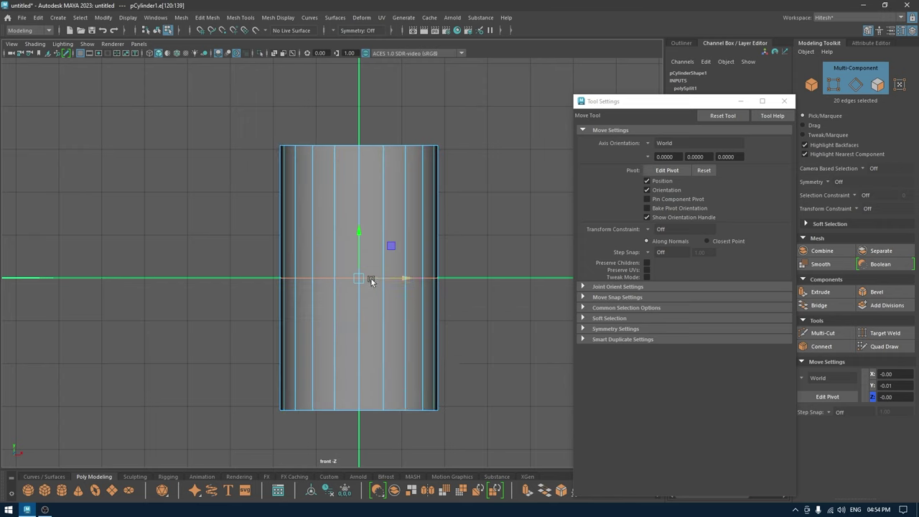
Scale the middle edge loop inward uniformly to form a narrow waist
key("r")
left_click_drag(361, 281, 282, 288)
key("w")
Insert one edge loop above the waist and one near the base using Multi-Cut with Edge Flow
right_click_drag(343, 261, 314, 252, "shift")
left_click(383, 216, "ctrl")
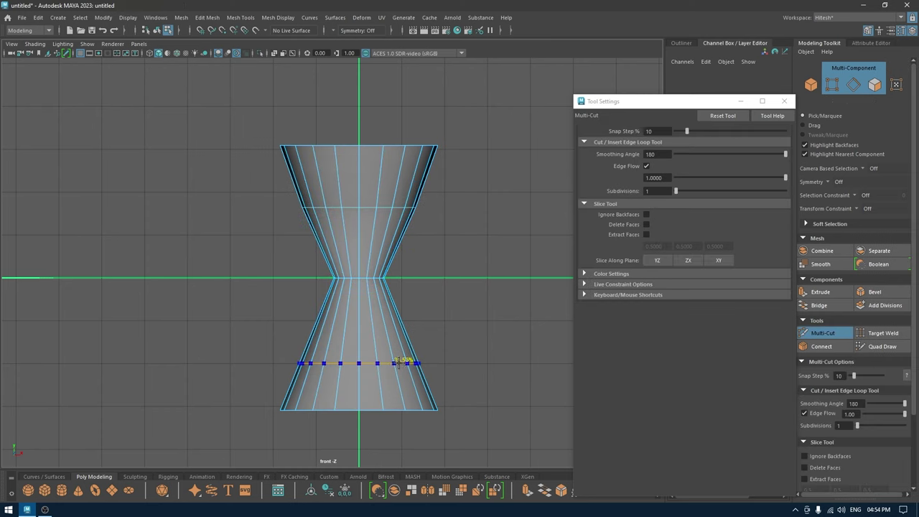
left_click(371, 374, "ctrl")
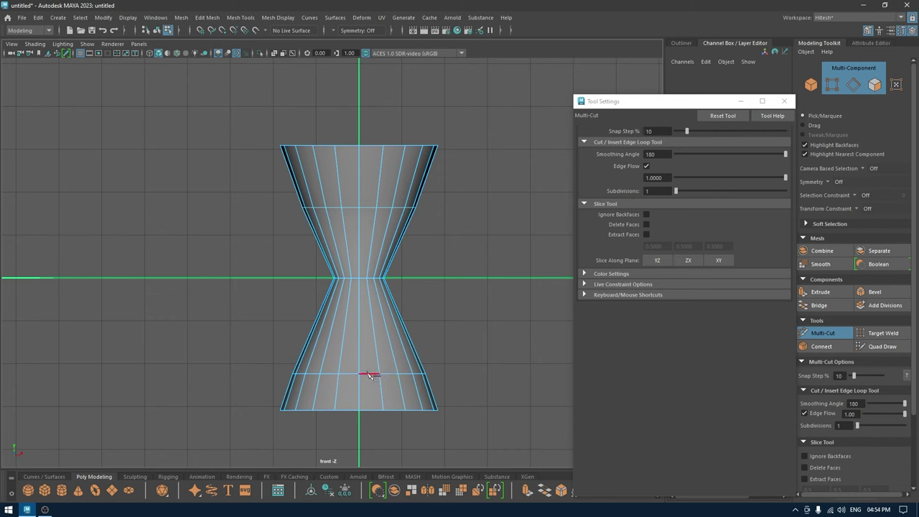
Select the edge loop near the base and scale it inward to about the waist's width, forming a goblet stem
key("w")
double_click(367, 373)
key("r")
left_click_drag(366, 372, 309, 384)
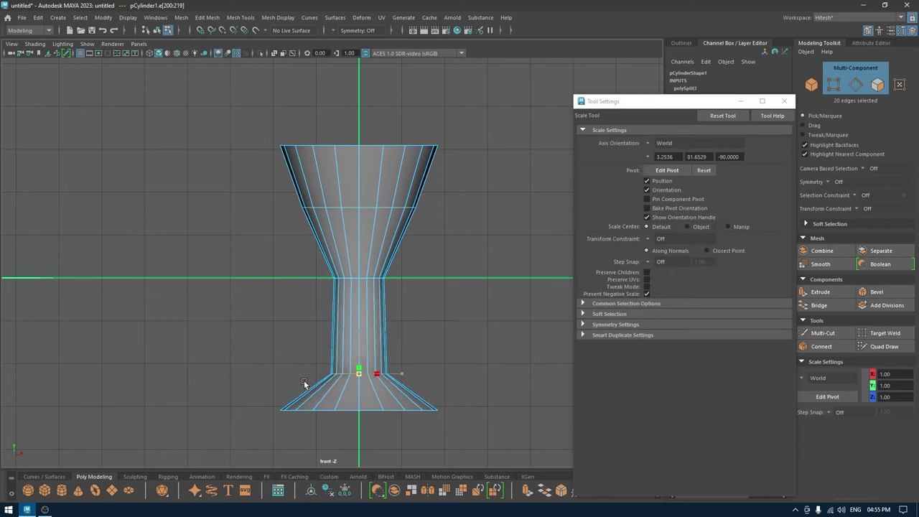
key("w")
Insert further Edge Flow loops across the goblet's stem, foot and bowl, including one just below the rim
right_click_drag(330, 319, 310, 319, "shift")
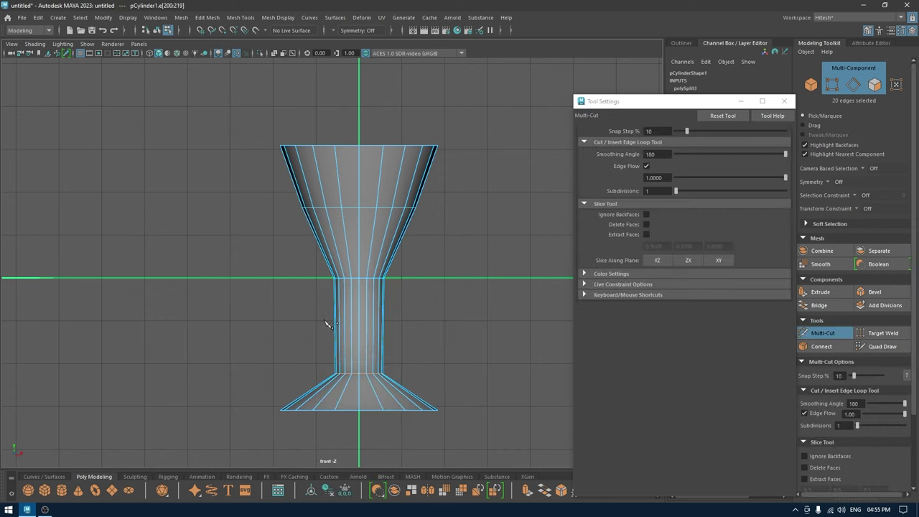
left_click(382, 325, "ctrl")
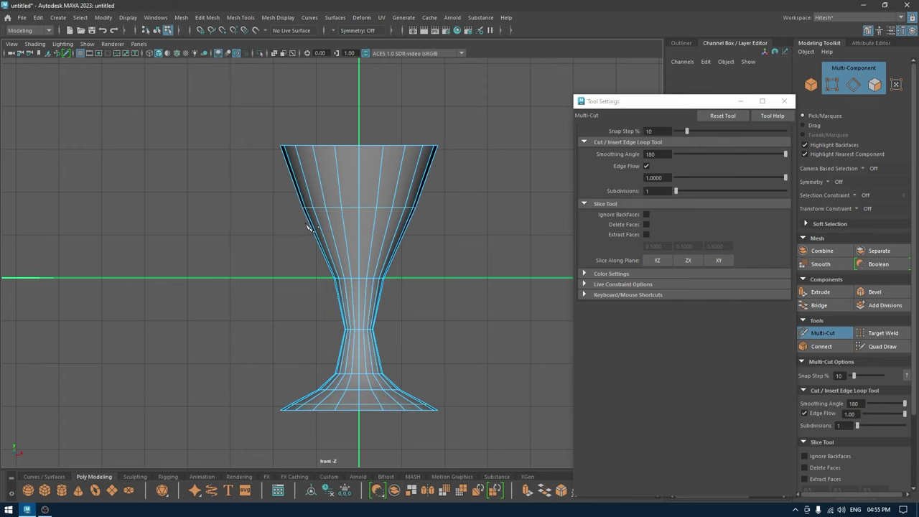
left_click(349, 251, "ctrl")
left_click(362, 221, "ctrl")
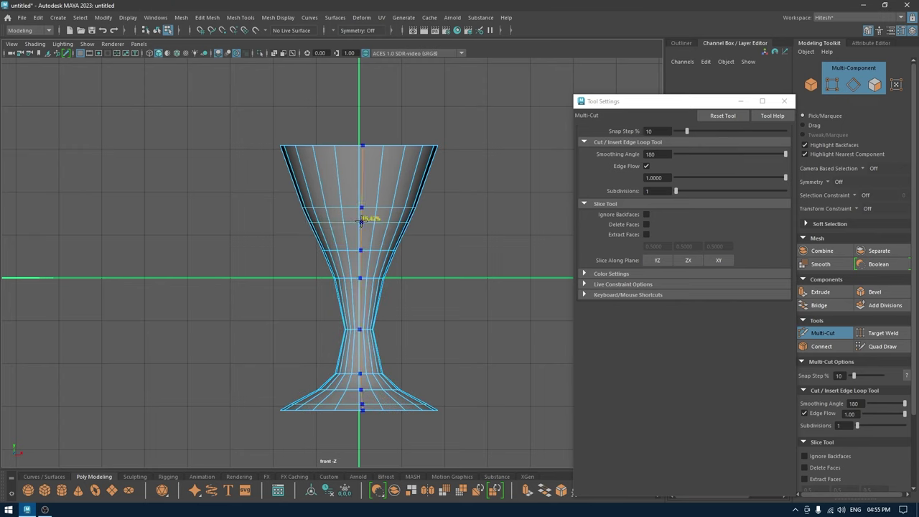
left_click(394, 176, "ctrl")
Cut a single edge across one of the bowl's central front faces, just below the upper edge loop, with Multi-Cut
key("w")
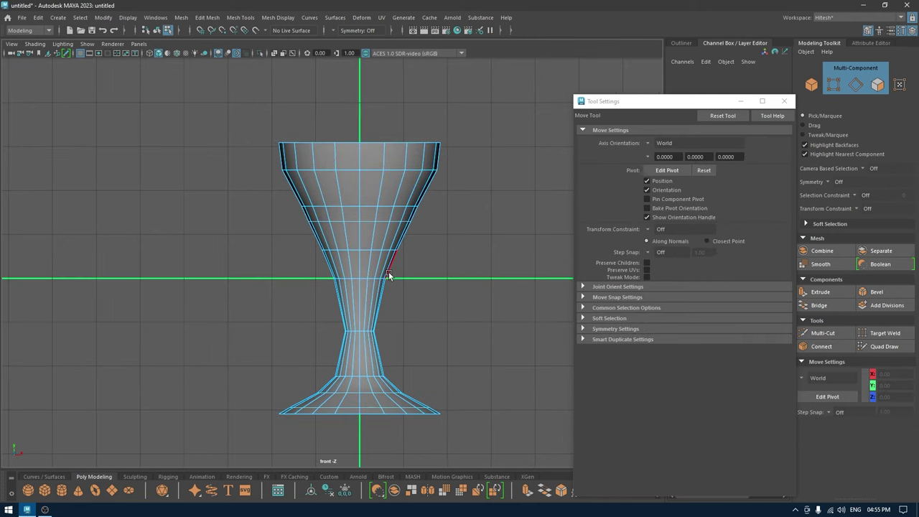
right_click_drag(388, 275, 451, 190)
right_click_drag(349, 214, 344, 239, "shift")
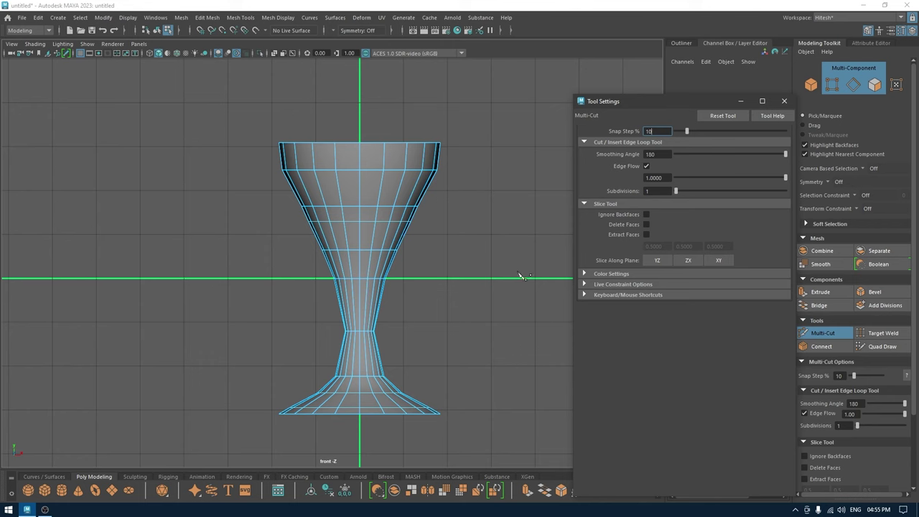
scroll(424, 342, "up", 3)
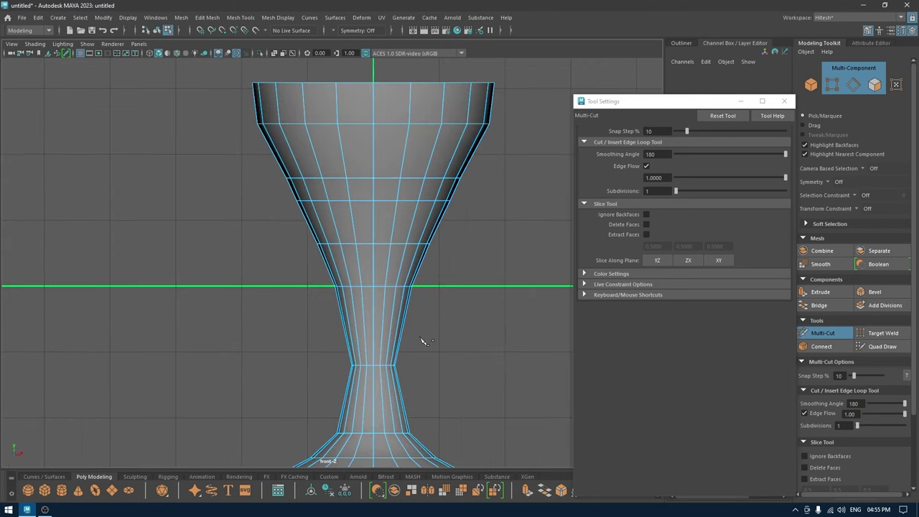
middle_click_drag(402, 115, 381, 199, "alt")
right_click_drag(382, 199, 365, 361, "alt")
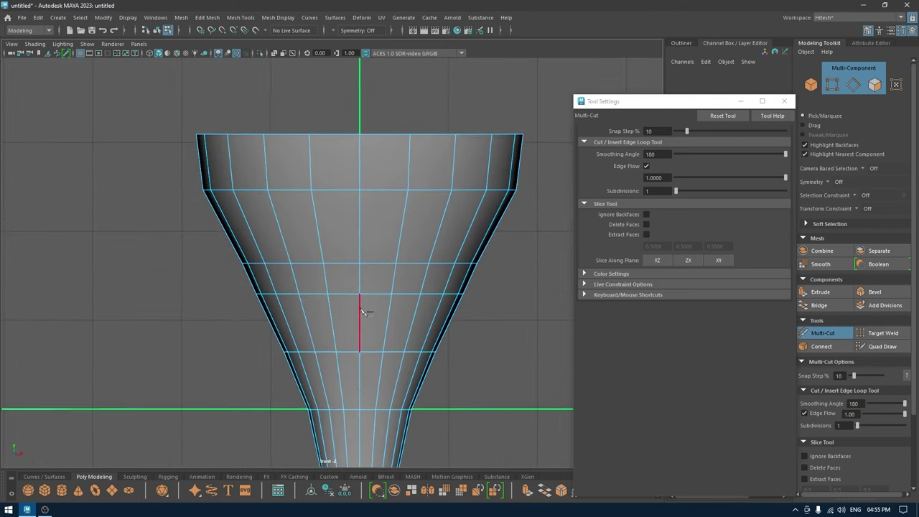
middle_click_drag(383, 250, 347, 320, "alt")
right_click_drag(347, 320, 347, 390, "alt")
middle_click_drag(324, 327, 336, 287, "alt")
left_click(332, 246)
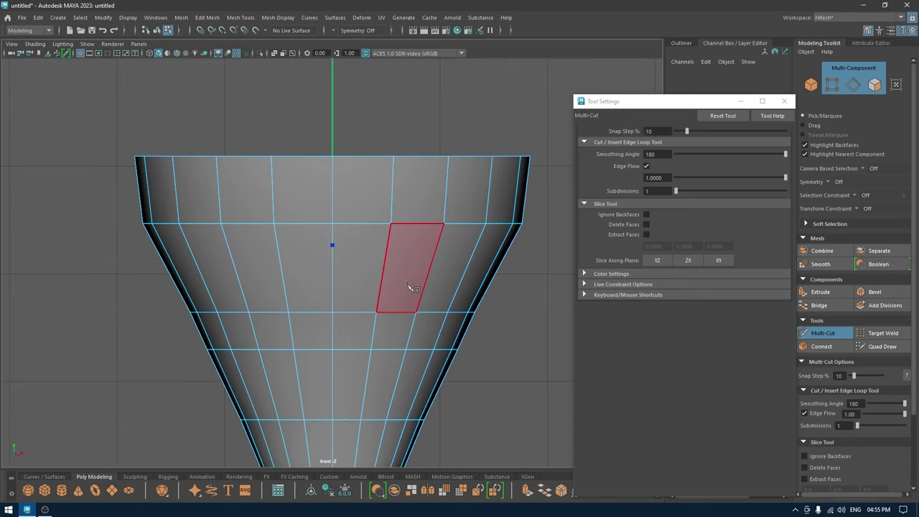
left_click(386, 255)
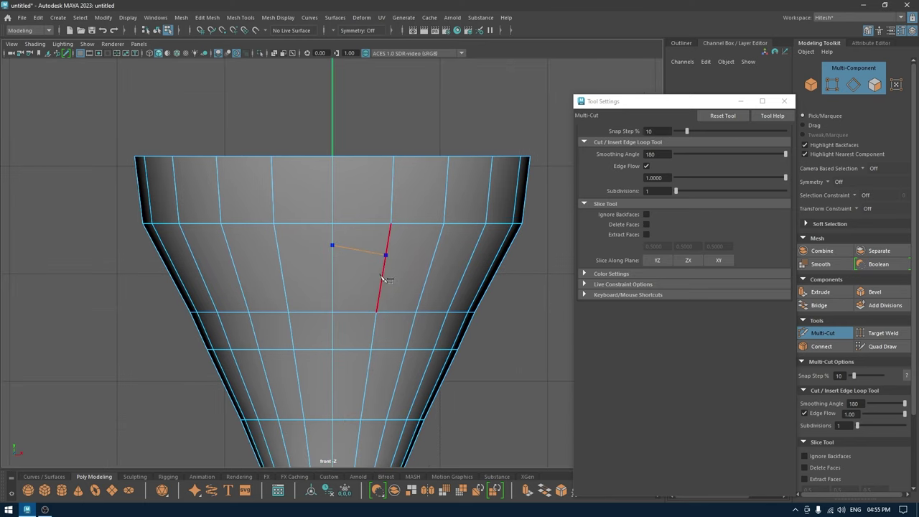
scroll(357, 253, "up", 1)
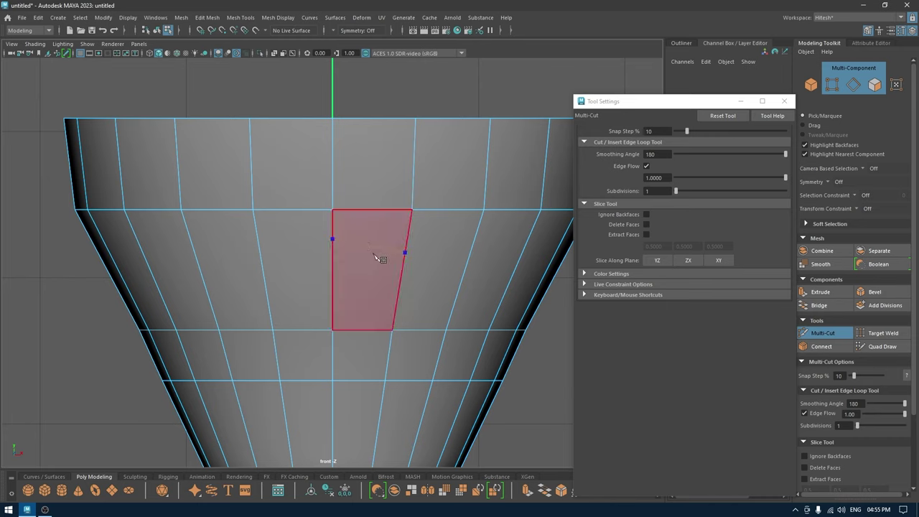
right_click(374, 255)
Select the two end vertices of the new cut in vertex mode to inspect them
right_click_drag(369, 229, 324, 225)
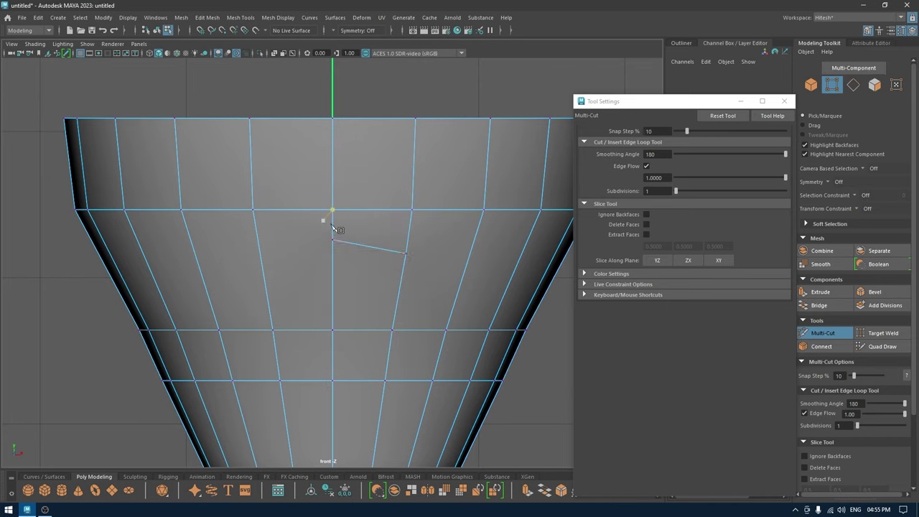
left_click_drag(328, 239, 412, 261)
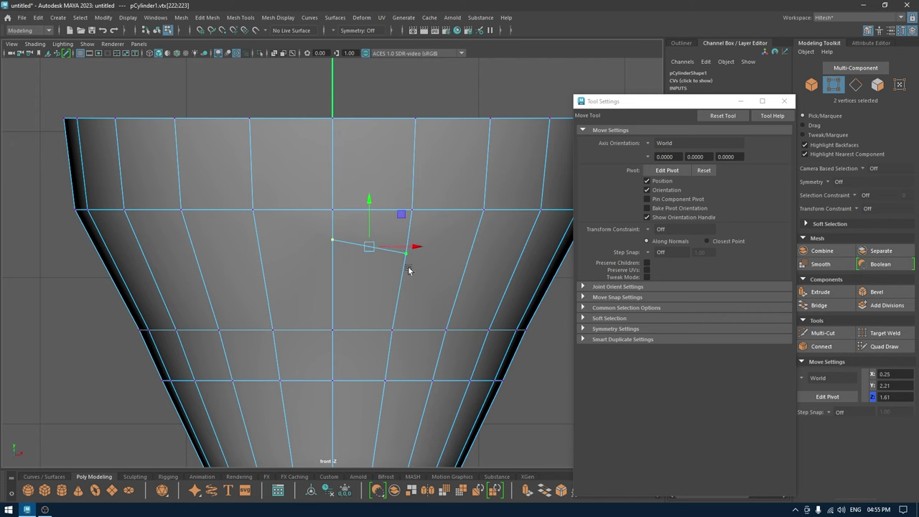
left_click_drag(323, 277, 385, 212)
Return to the whole goblet object with Multi-Cut active and set the cut subdivisions to 3
middle_click_drag(374, 249, 348, 244, "alt")
right_click_drag(348, 245, 409, 219, "alt")
middle_click_drag(409, 220, 339, 219, "alt")
right_click_drag(338, 219, 300, 220, "shift")
left_click(300, 220)
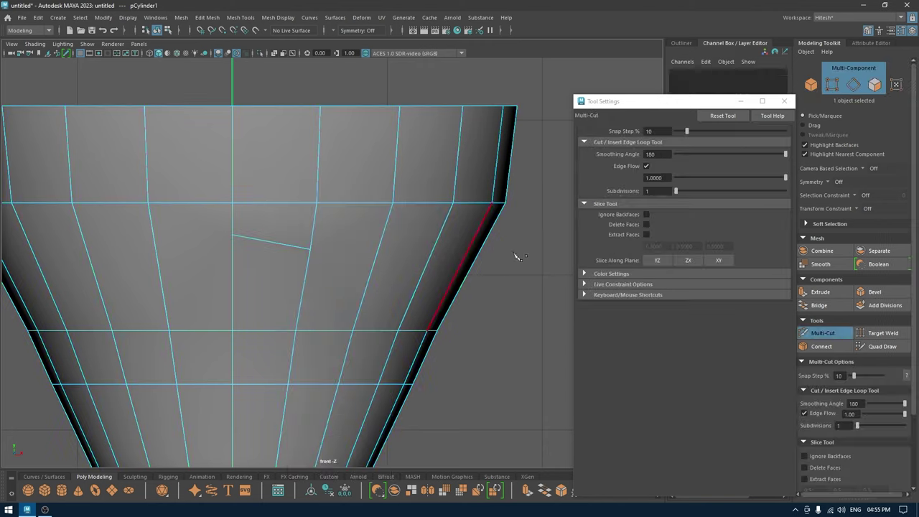
left_click(677, 191)
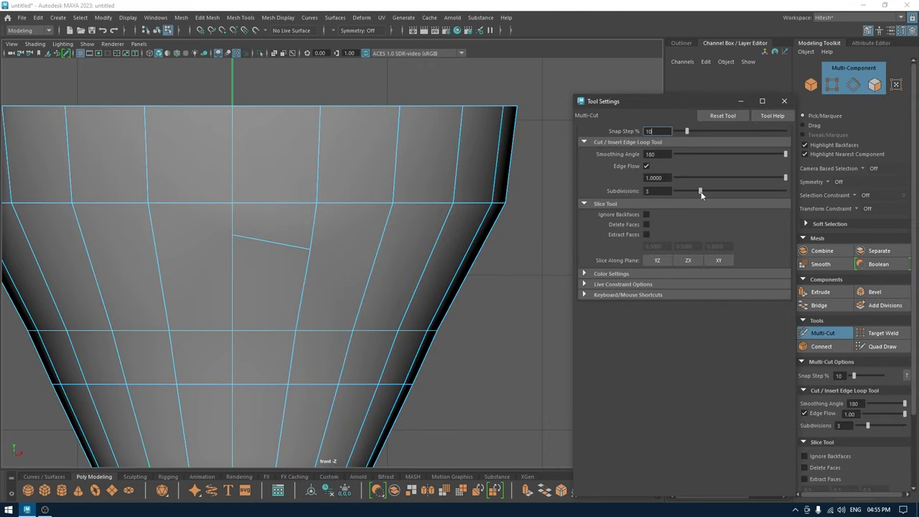
Cut across the rim-band face one column right of the centre line, and raise the subdivisions to 5
middle_click_drag(295, 249, 268, 231, "alt")
scroll(308, 271, "up", 2)
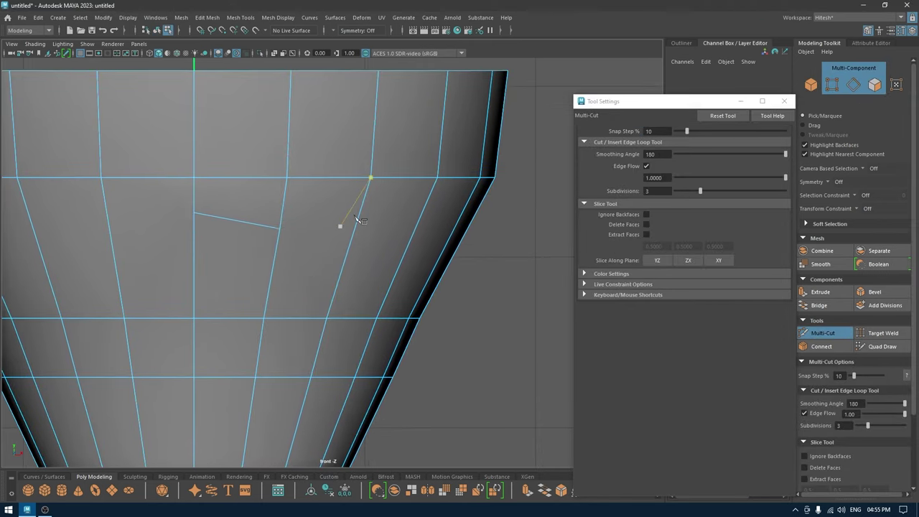
middle_click_drag(295, 120, 376, 202, "alt")
left_click(370, 204)
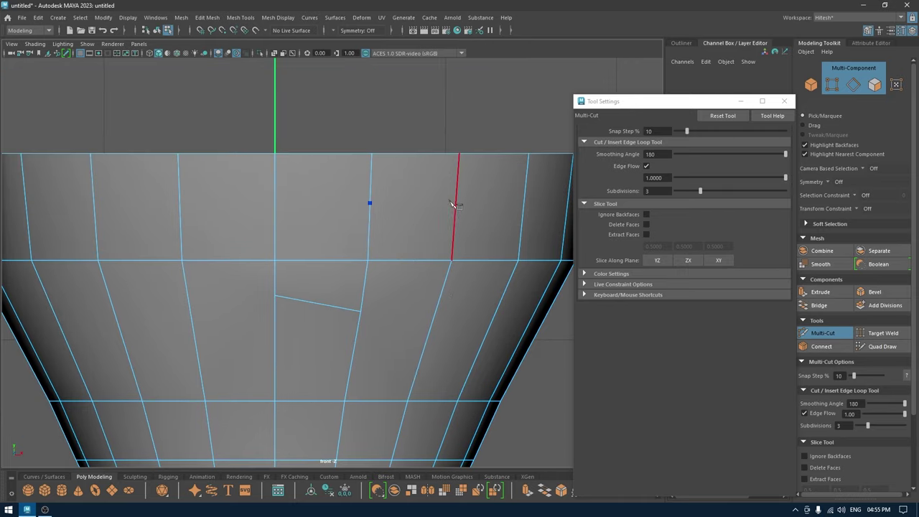
left_click_drag(455, 201, 456, 204)
left_click(458, 206)
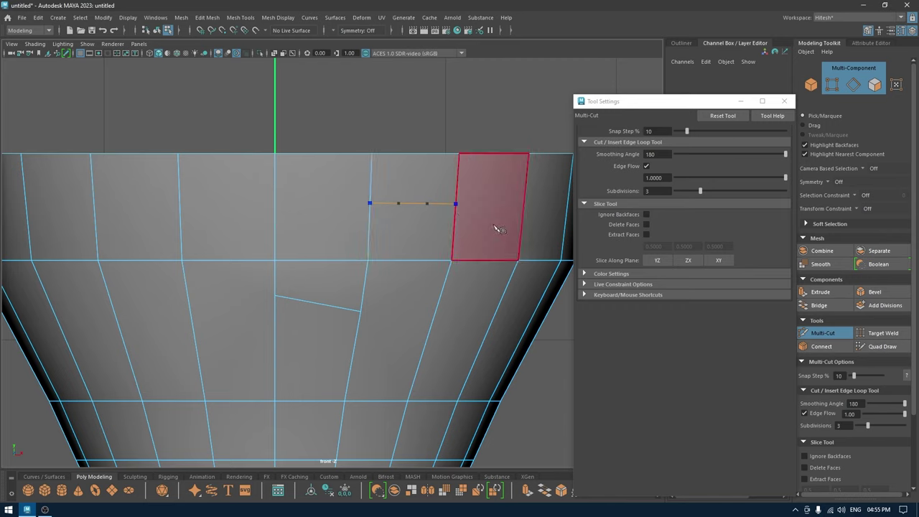
left_click_drag(700, 191, 724, 191)
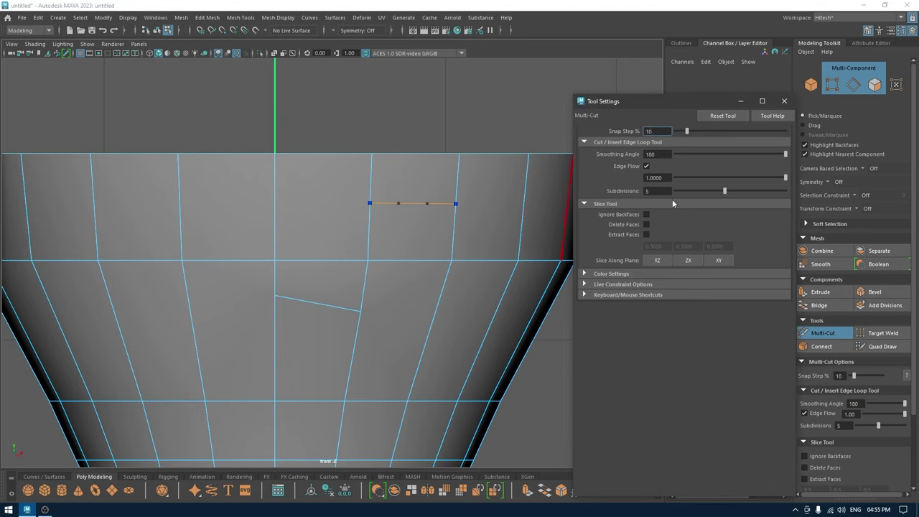
key("Return")
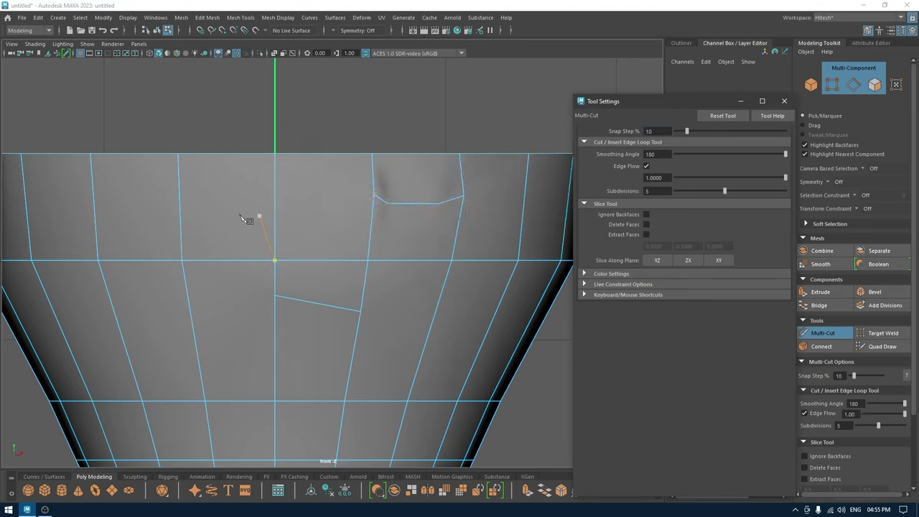
Cut across the rim-band face just left of the centre line using 5 subdivisions
left_click(180, 211)
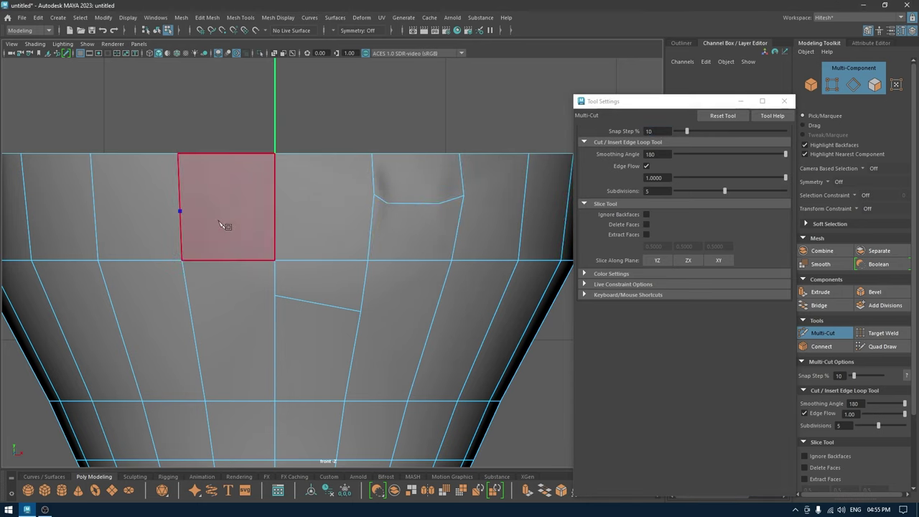
left_click(277, 219)
key("Return")
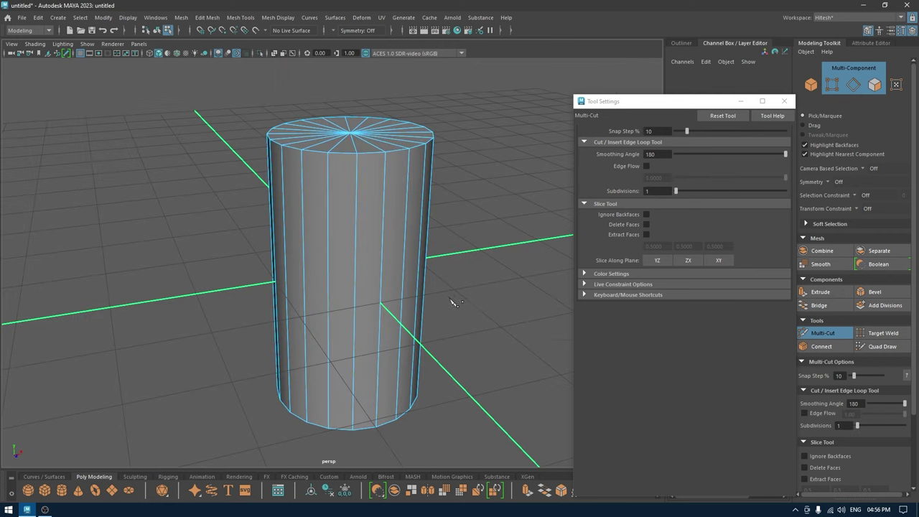
Enable Ignore Backfaces and slice the plain cylinder horizontally below its middle in the front view
left_click_drag(453, 301, 523, 288, "alt")
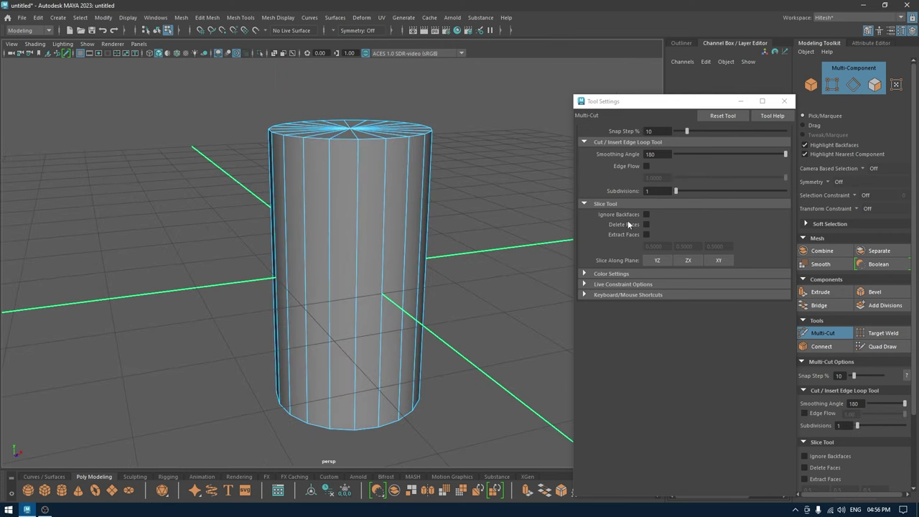
key("space")
left_click_drag(474, 243, 467, 302)
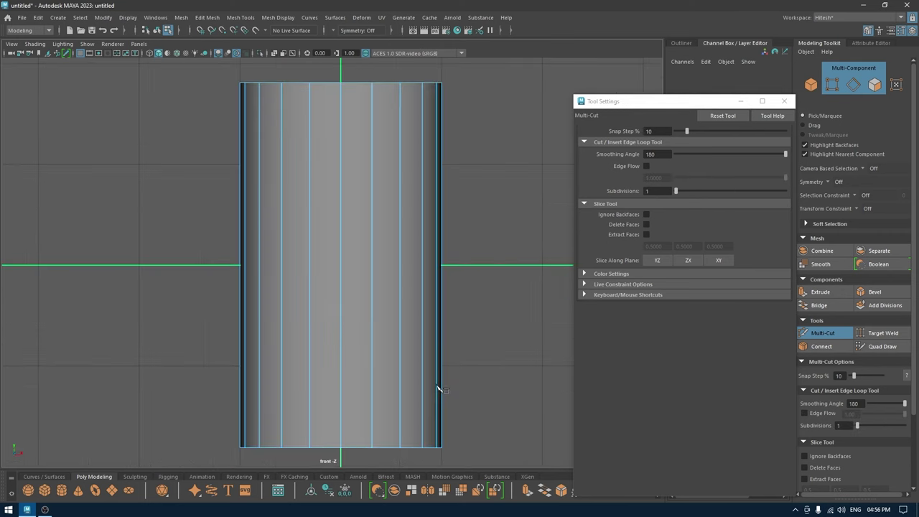
middle_click_drag(435, 388, 441, 373, "alt")
left_click(646, 215)
scroll(332, 343, "down", 2)
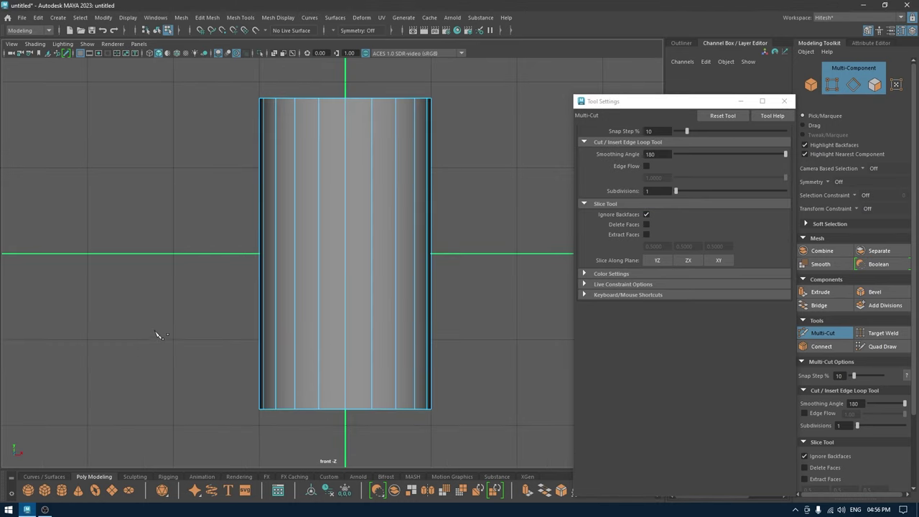
left_click_drag(459, 307, 478, 291)
Examine the slice in perspective and front views, orbiting around the cylinder to compare its front and back faces
key("space")
key("space")
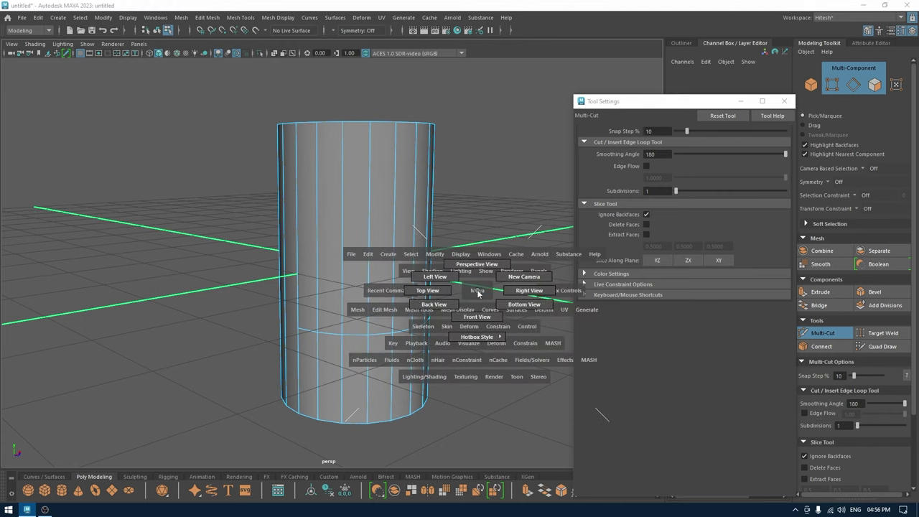
left_click(478, 317)
scroll(301, 375, "up", 1)
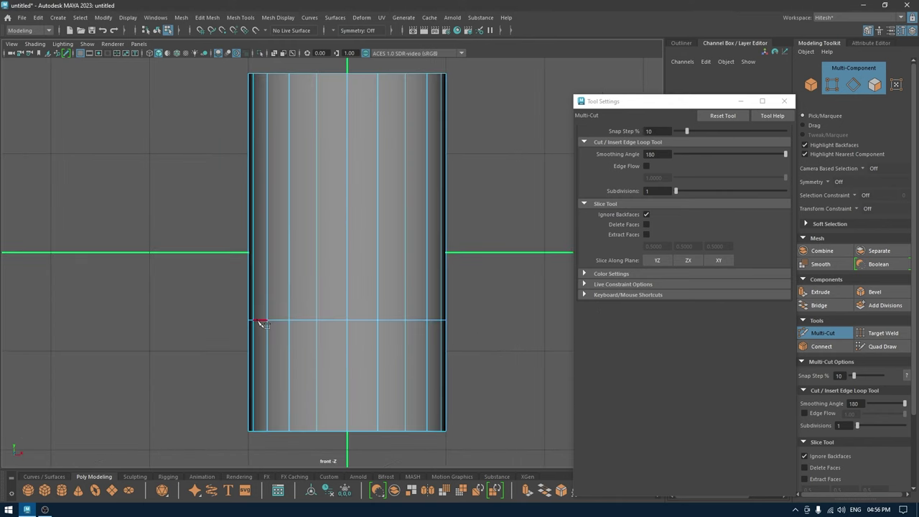
key("space")
left_click(381, 295)
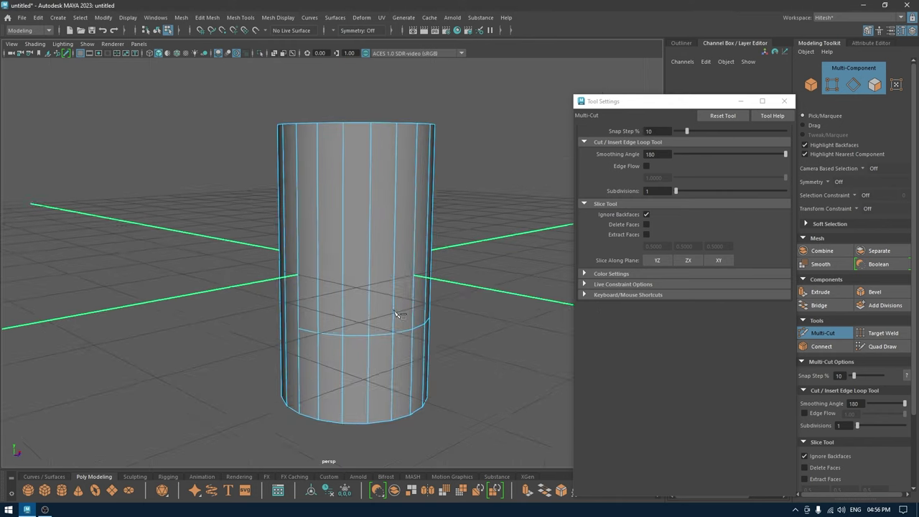
left_click_drag(384, 314, 485, 288, "alt")
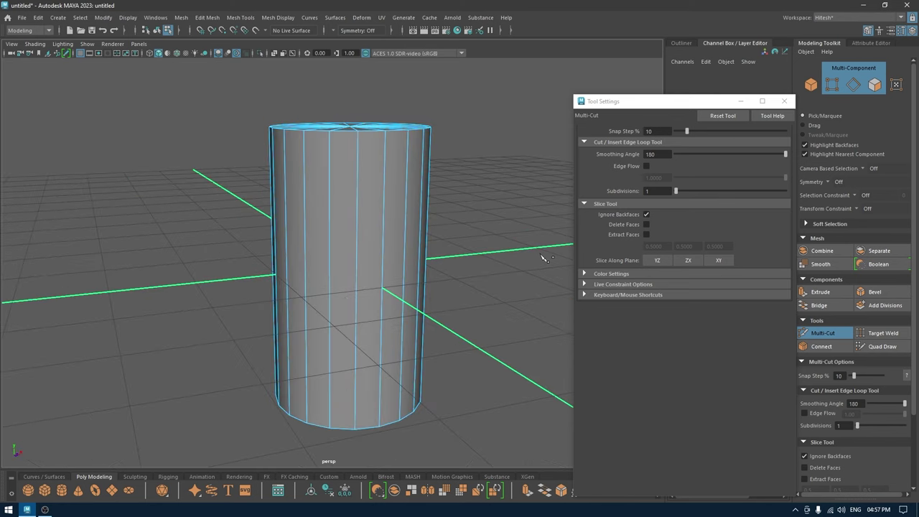
Show the cylinder in the front view, disable Ignore Backfaces and enable Delete Faces for slicing
key("space")
left_click_drag(471, 252, 471, 272)
left_click(646, 215)
left_click(647, 224)
Try a horizontal Delete Faces slice below the cylinder's middle, and undo it
scroll(349, 312, "down", 2)
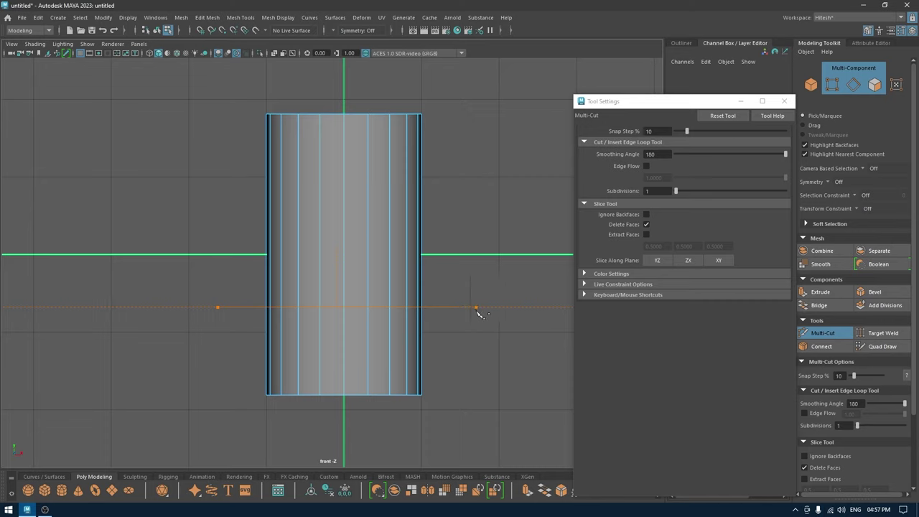
left_click_drag(473, 309, 473, 310)
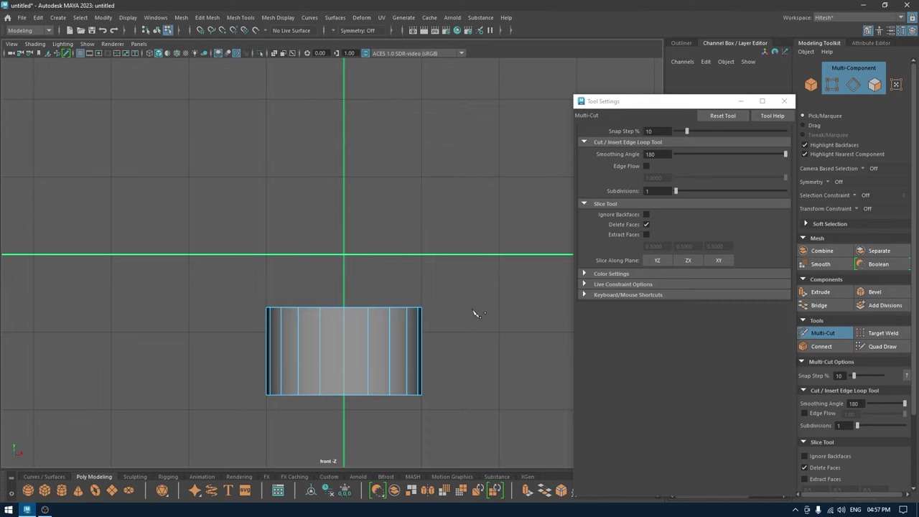
key("ctrl+z")
Try two snapped horizontal slices from left to right across the cylinder's upper part, undoing each one
left_click_drag(229, 193, 494, 184, "shift")
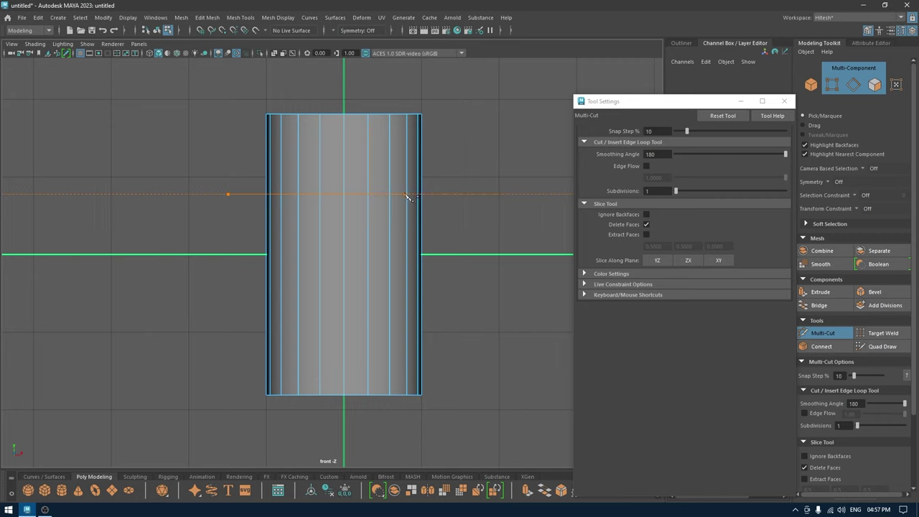
left_click_drag(553, 198, 553, 197, "shift")
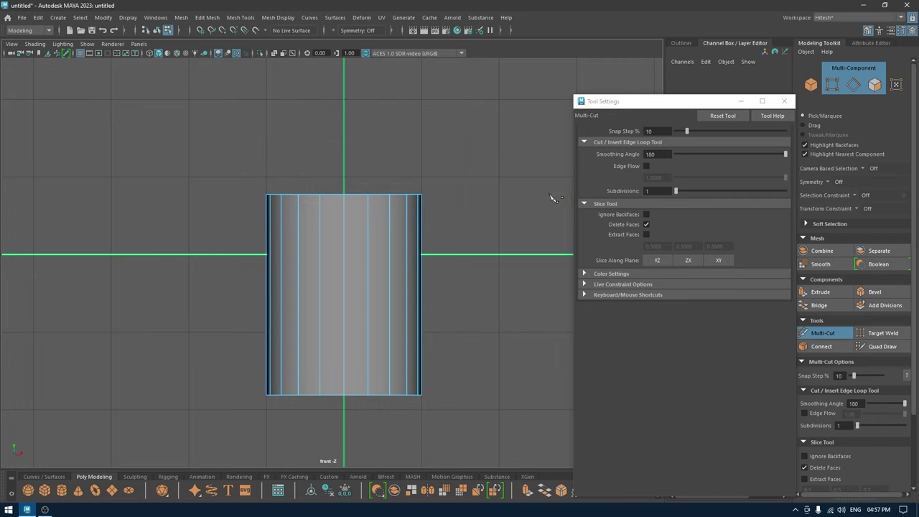
key("ctrl+z")
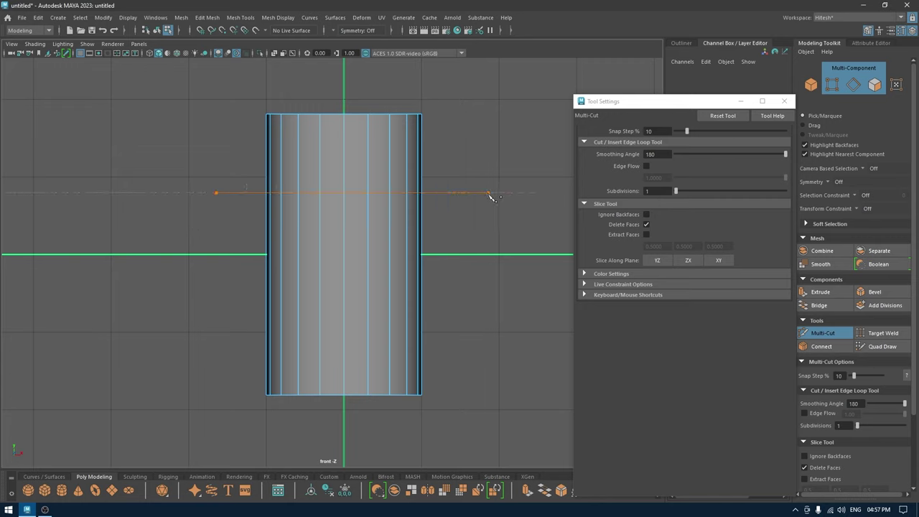
left_click_drag(488, 193, 488, 212, "shift")
key("Return")
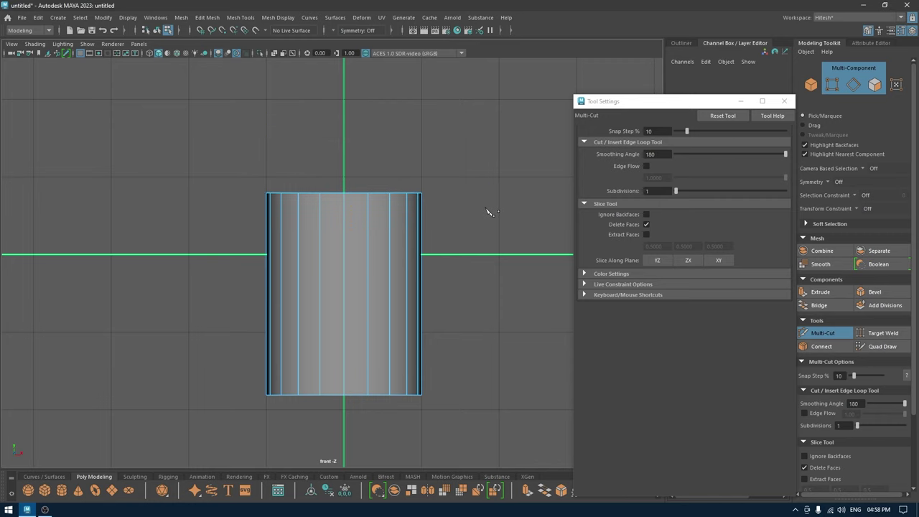
key("ctrl+z")
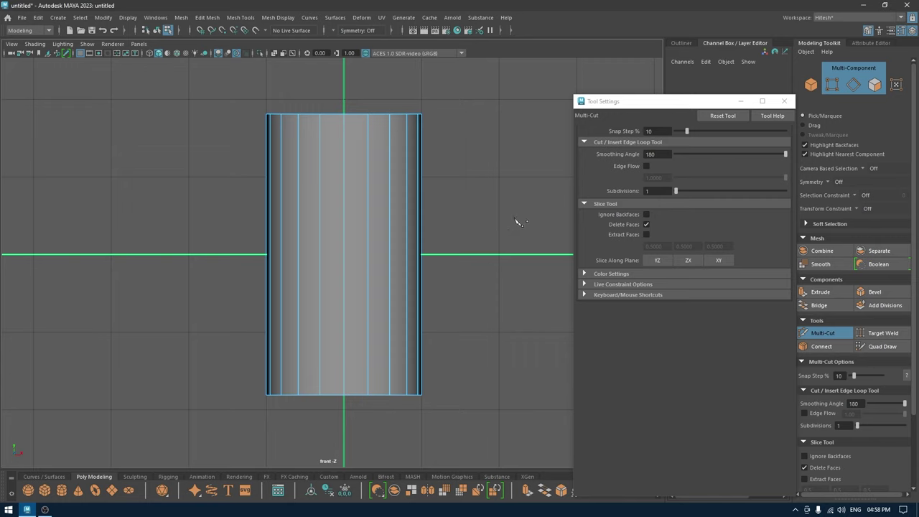
Try slices just above the cylinder's middle drawn right to left and left to right, undoing each one
left_click_drag(514, 219, 181, 228)
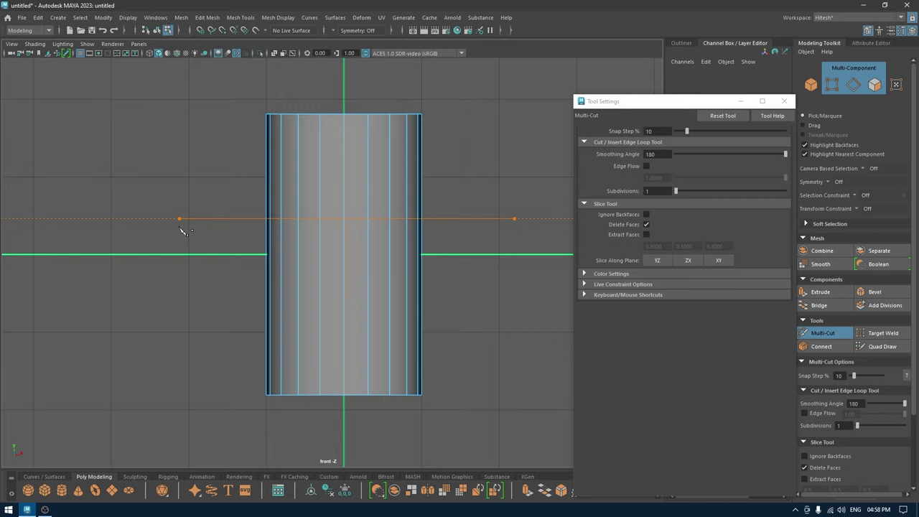
left_click_drag(182, 230, 183, 230)
key("ctrl+z")
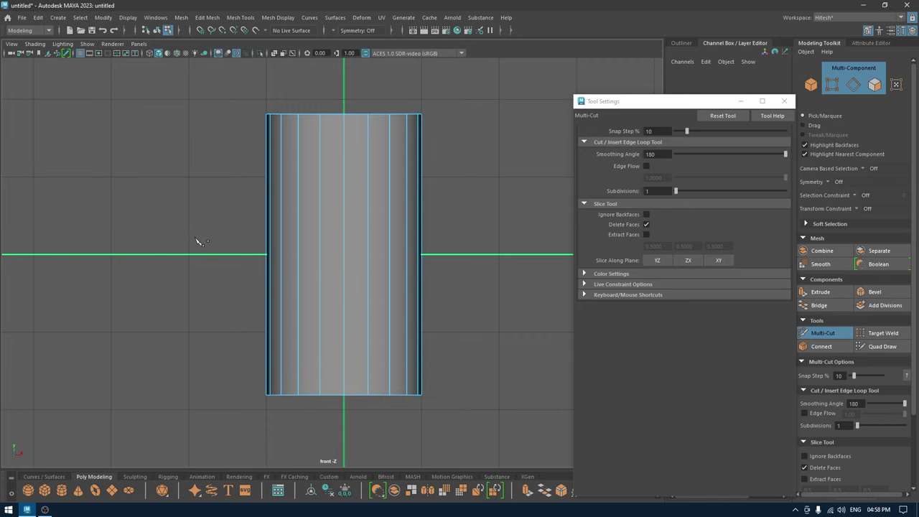
left_click_drag(205, 223, 494, 224)
key("ctrl+z")
left_click_drag(492, 223, 199, 256)
key("ctrl+z")
Disable Delete Faces for slicing
left_click(646, 224)
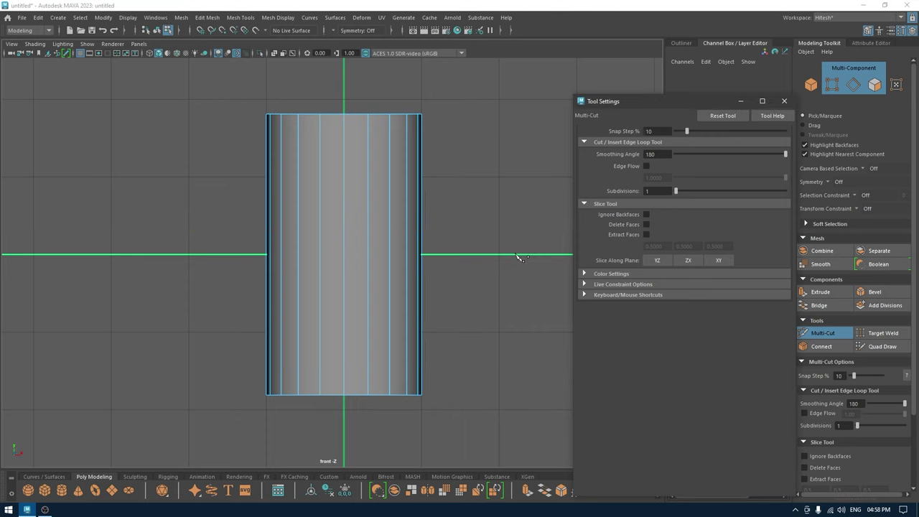
Enable Extract Faces for the slice tool and cancel the stray cut started at the cylinder's bottom edge
left_click(646, 234)
left_click(318, 394)
scroll(313, 335, "up", 2)
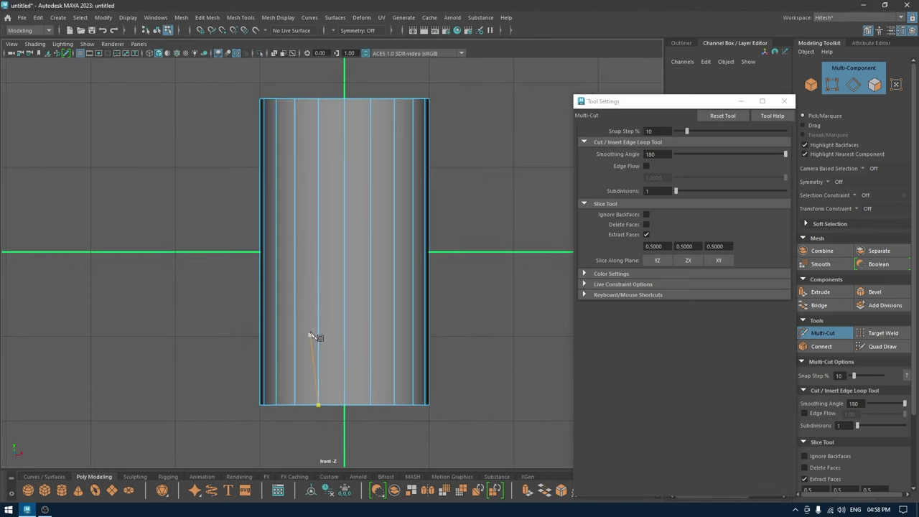
scroll(310, 335, "down", 2)
middle_click_drag(311, 328, 311, 316, "alt")
scroll(310, 316, "up", 1)
key("Escape")
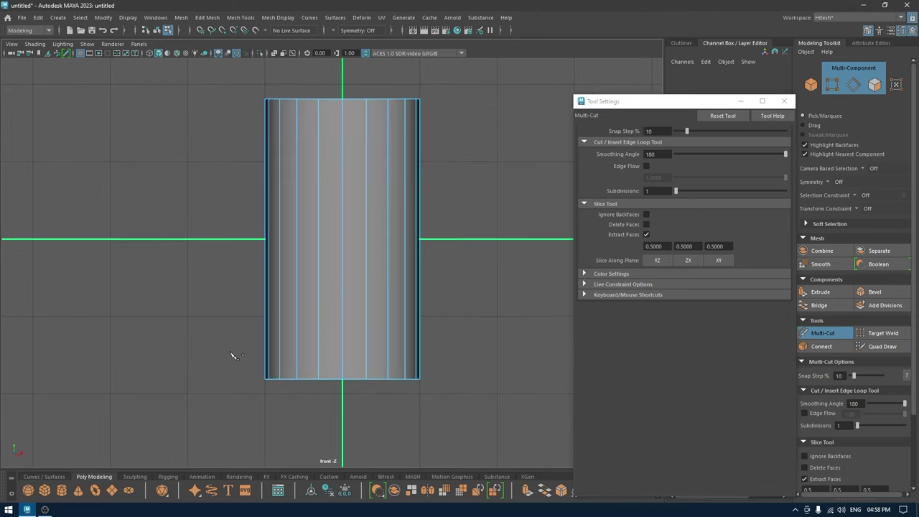
Try two diagonal Extract Faces slices rising from left to right across the cylinder, undoing each one
left_click_drag(242, 357, 476, 212)
key("ctrl+z")
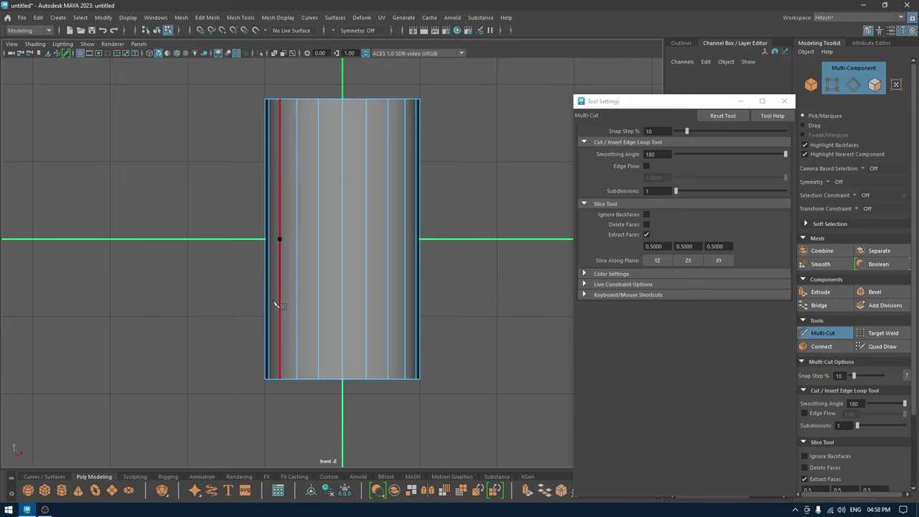
left_click_drag(223, 337, 539, 222)
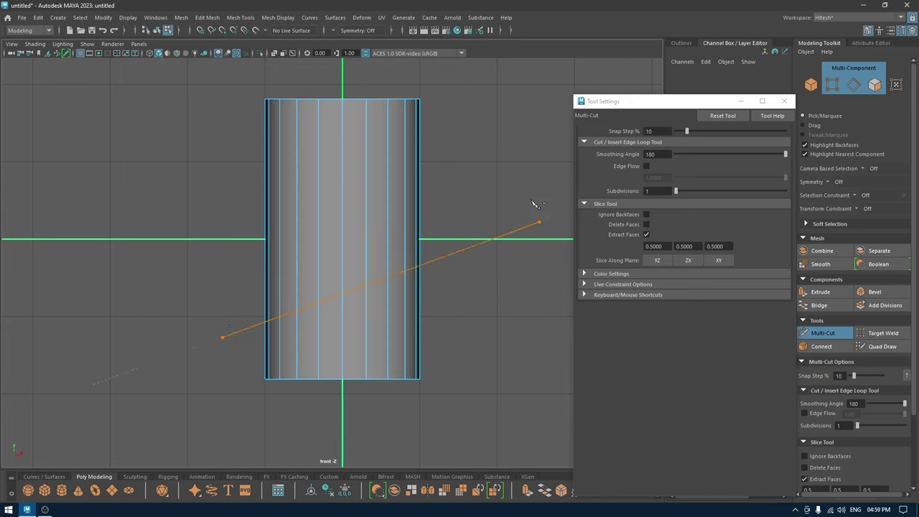
key("Return")
key("ctrl+z")
Try a diagonal Extract Faces slice descending from right to left across the cylinder's middle, and undo it
left_click_drag(483, 176, 183, 281)
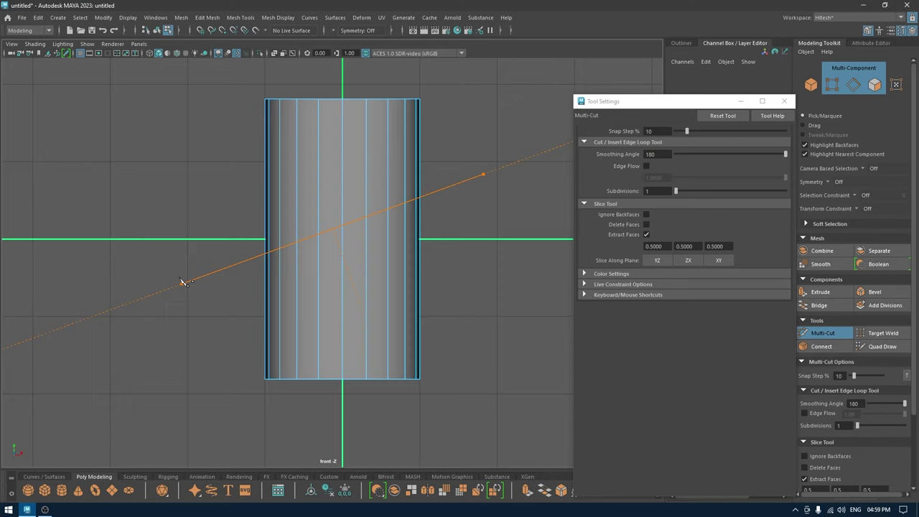
left_click_drag(183, 282, 183, 282)
key("ctrl+z")
Slice the cylinder diagonally from its upper left to its lower right, draw another slanted cut below, and switch to the perspective view
left_click_drag(240, 163, 573, 284)
left_click_drag(511, 320, 6, 405)
scroll(287, 373, "down", 2)
key("space")
left_click_drag(346, 330, 328, 322)
scroll(332, 306, "down", 1)
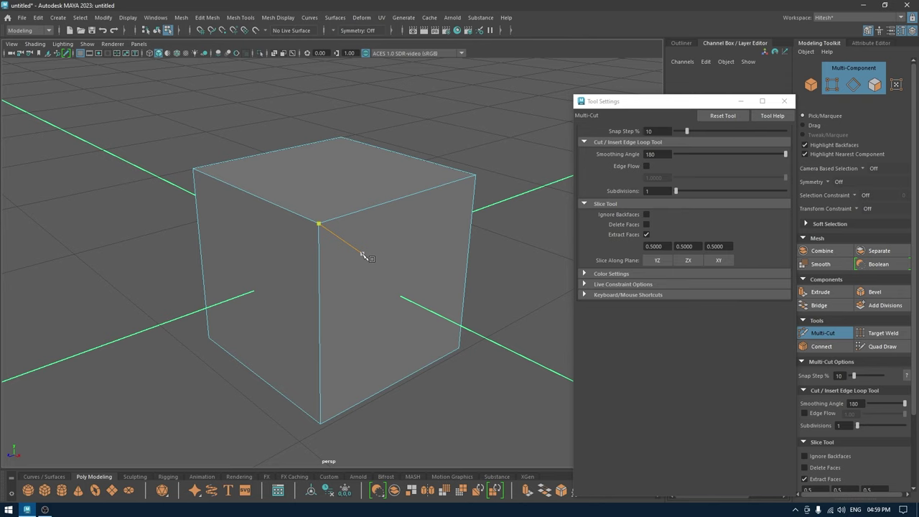
Insert supporting edge loops close to the cube's edges with the Multi-Cut tool
mouse_move(364, 255)
left_mouse_down("alt")
mouse_move(353, 271)
mouse_move(332, 269)
mouse_move(353, 263)
left_mouse_up("alt")
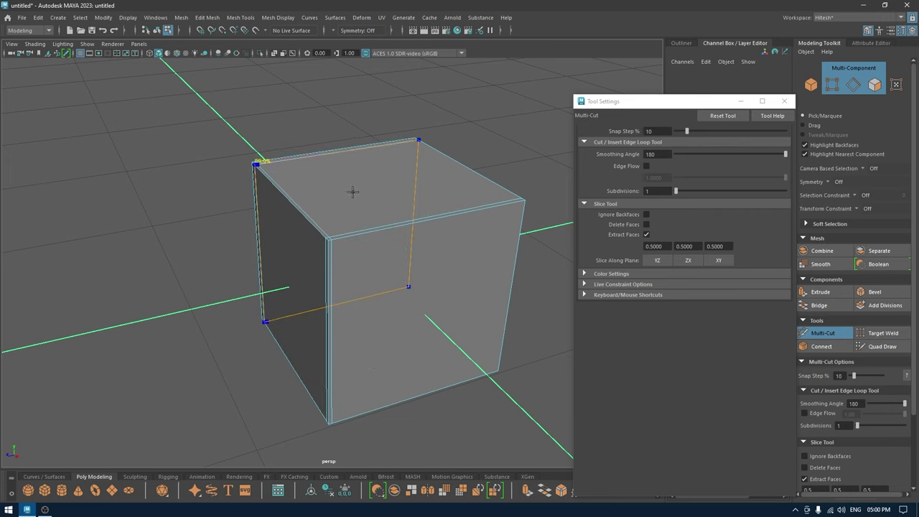
left_click(518, 209, "ctrl")
left_click(331, 244)
left_click_drag(388, 312, 366, 328, "alt")
Switch the cube to object mode with the Move tool, display its smooth mesh preview, and deselect it
key("w")
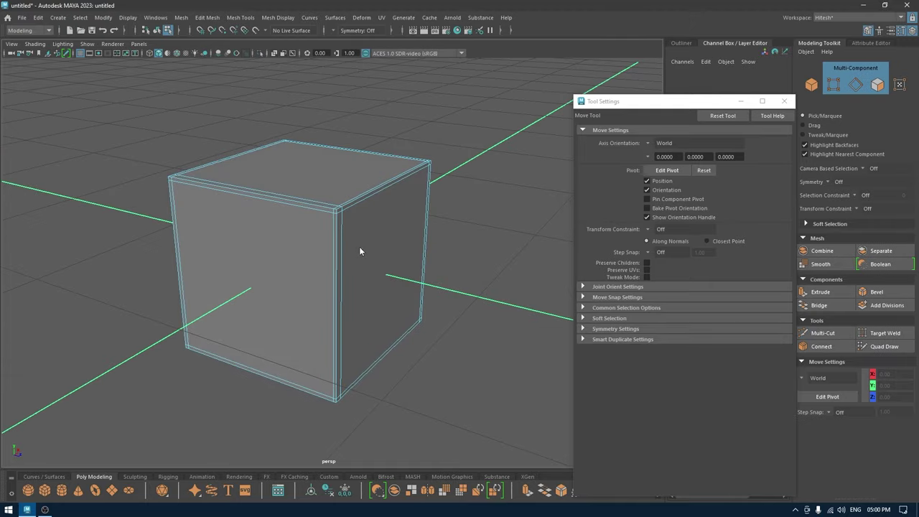
right_click_drag(360, 248, 482, 189)
key("3")
left_click(496, 266)
left_click_drag(496, 270, 375, 264, "alt")
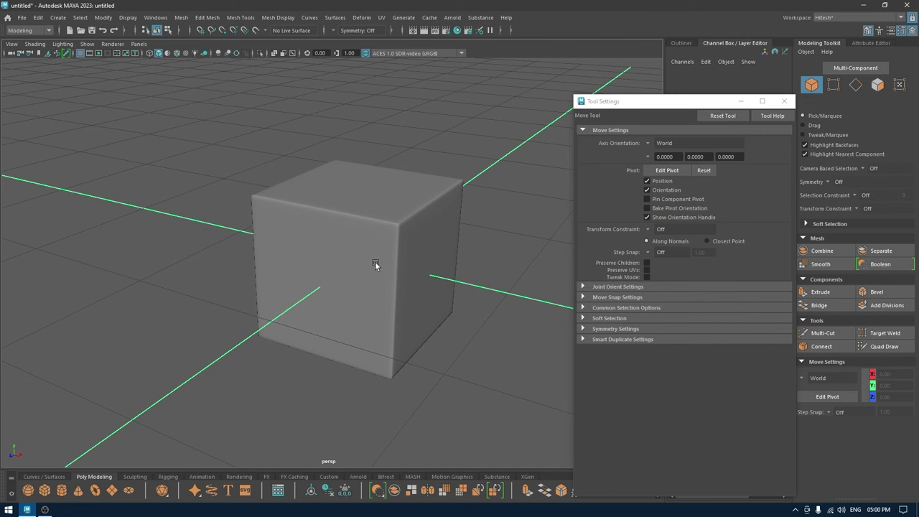